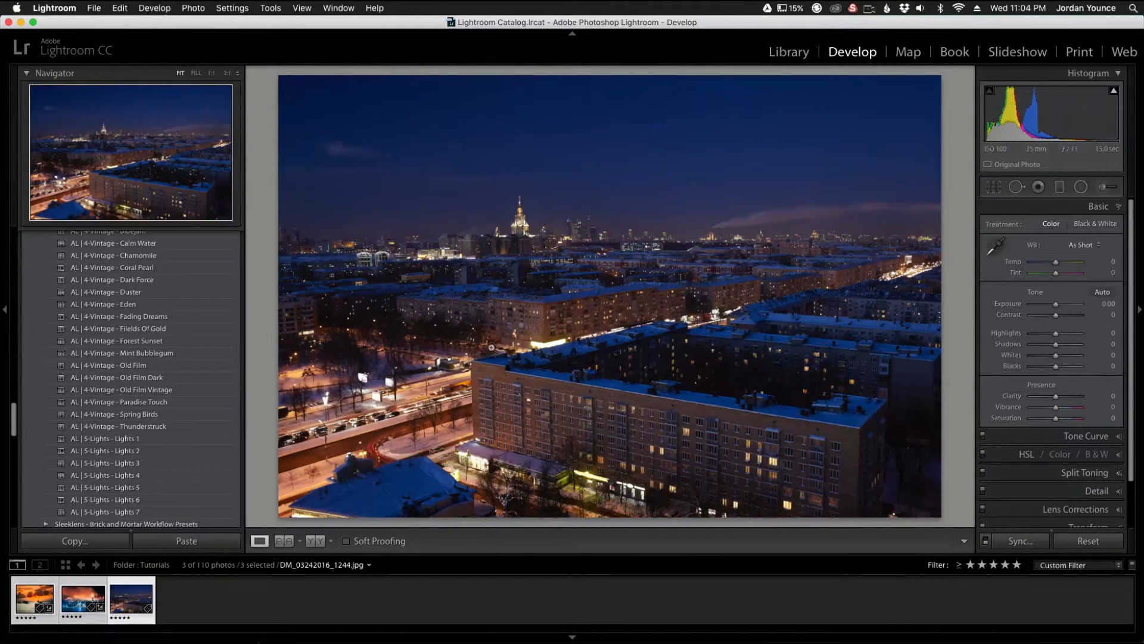
Look through the AL presets from the Lights group up to All-In-One and back, previewing how they affect the night city photo
{"action": "scroll", "coordinate": [175, 405], "scroll_direction": "up", "scroll_amount": 5}
{"action": "scroll", "coordinate": [176, 406], "scroll_direction": "up", "scroll_amount": 5}
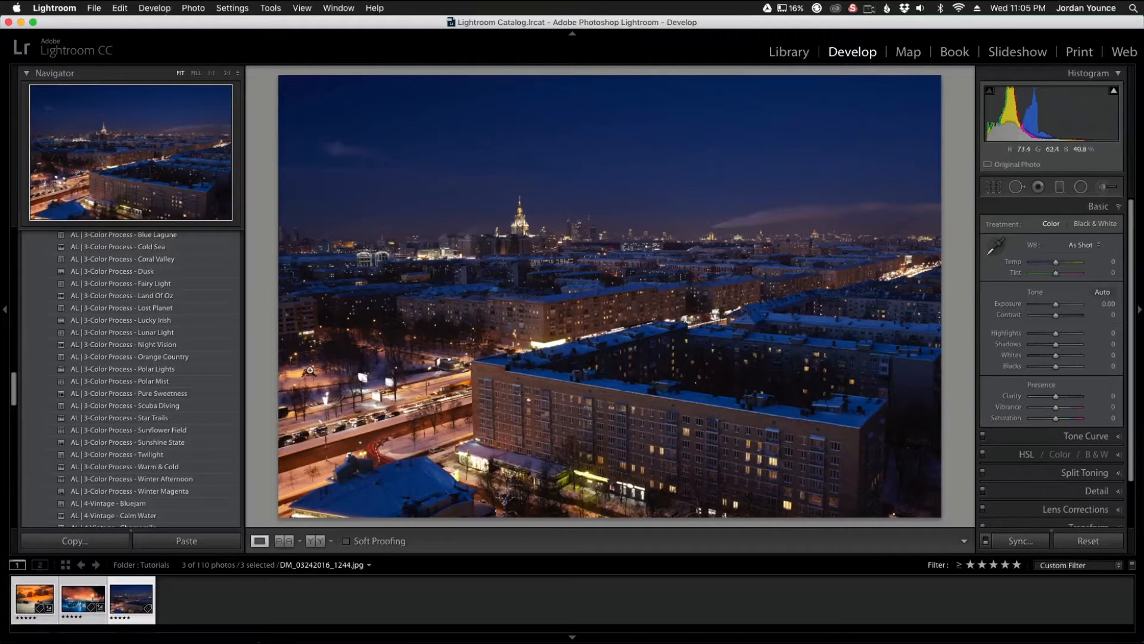
{"action": "scroll", "coordinate": [159, 354], "scroll_direction": "up", "scroll_amount": 5}
{"action": "scroll", "coordinate": [158, 354], "scroll_direction": "up", "scroll_amount": 2}
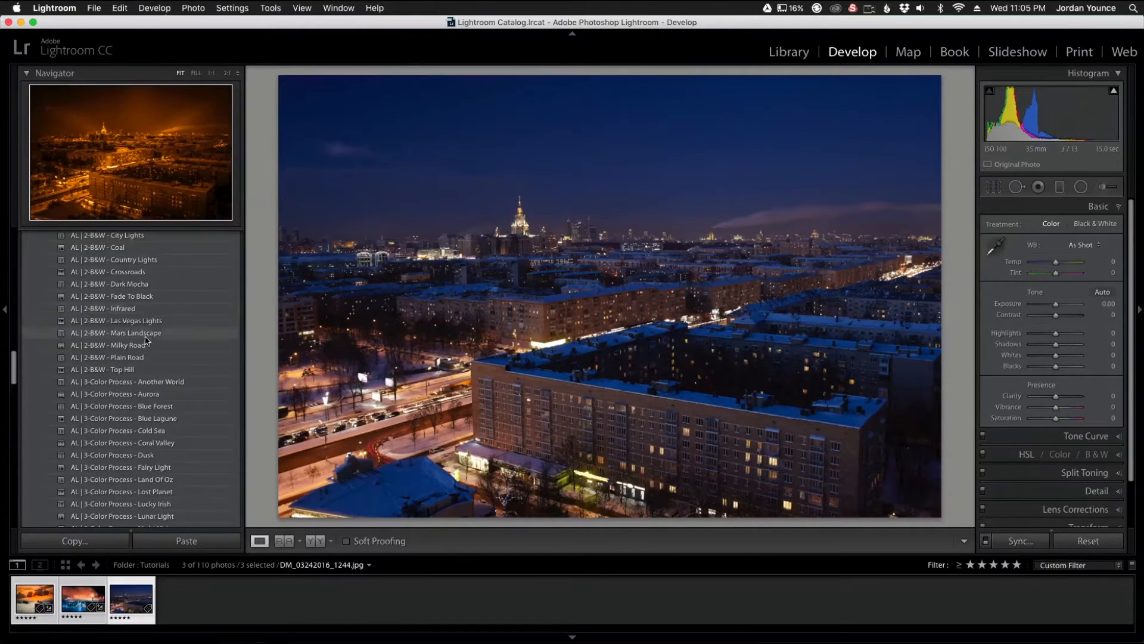
{"action": "scroll", "coordinate": [147, 341], "scroll_direction": "up", "scroll_amount": 3}
{"action": "scroll", "coordinate": [148, 340], "scroll_direction": "up", "scroll_amount": 10}
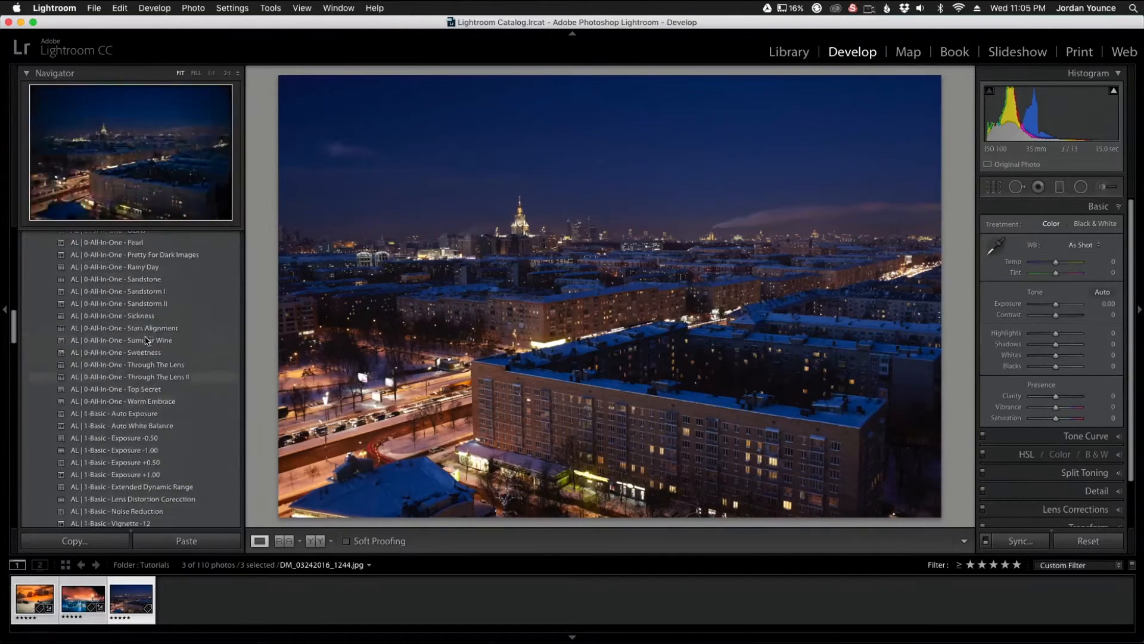
{"action": "scroll", "coordinate": [147, 340], "scroll_direction": "up", "scroll_amount": 2}
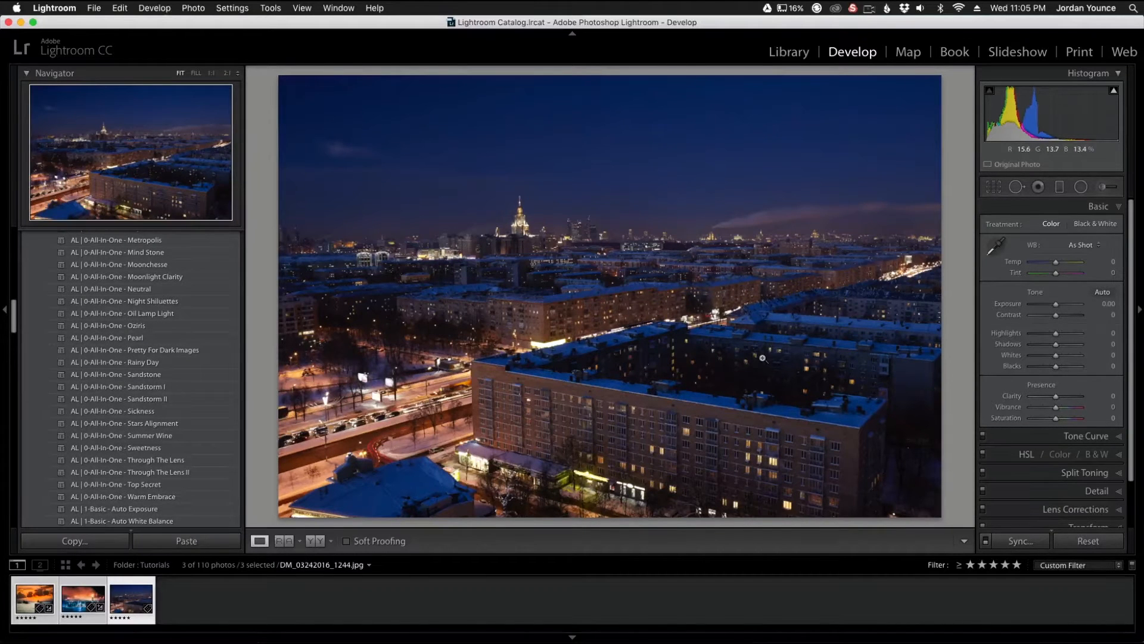
{"action": "scroll", "coordinate": [144, 398], "scroll_direction": "down", "scroll_amount": 10}
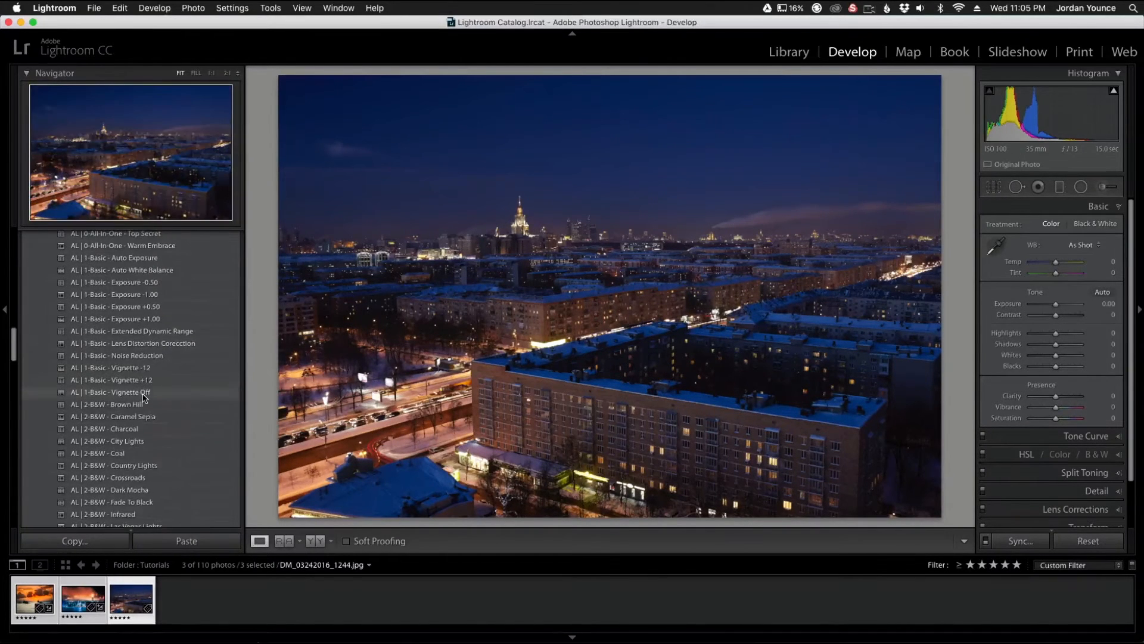
{"action": "scroll", "coordinate": [145, 398], "scroll_direction": "down", "scroll_amount": 10}
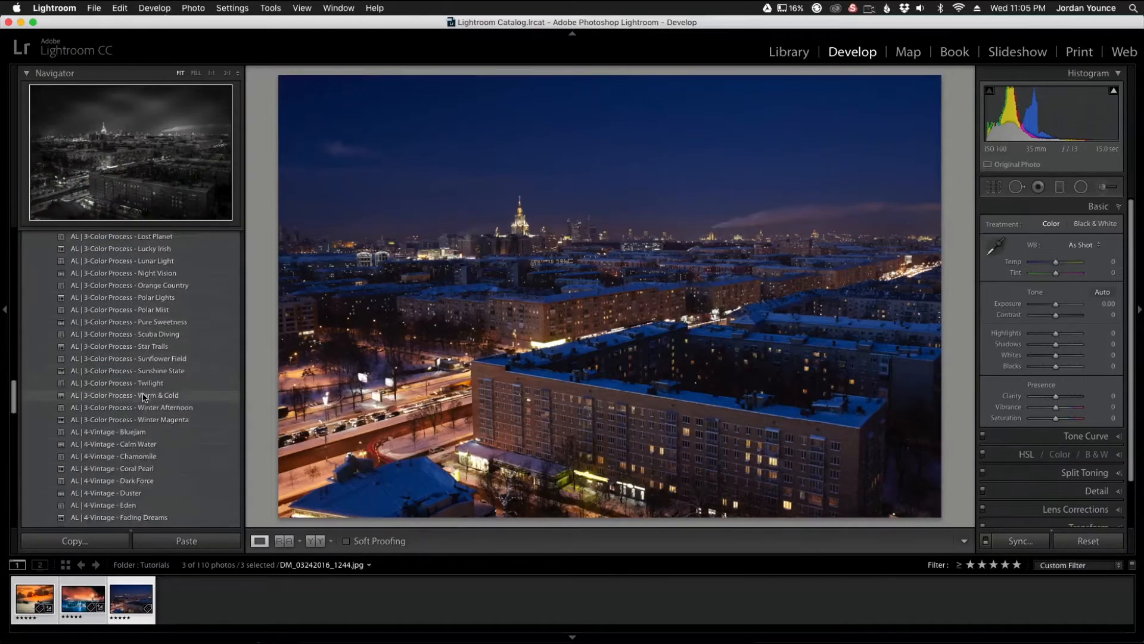
{"action": "scroll", "coordinate": [144, 395], "scroll_direction": "down", "scroll_amount": 6}
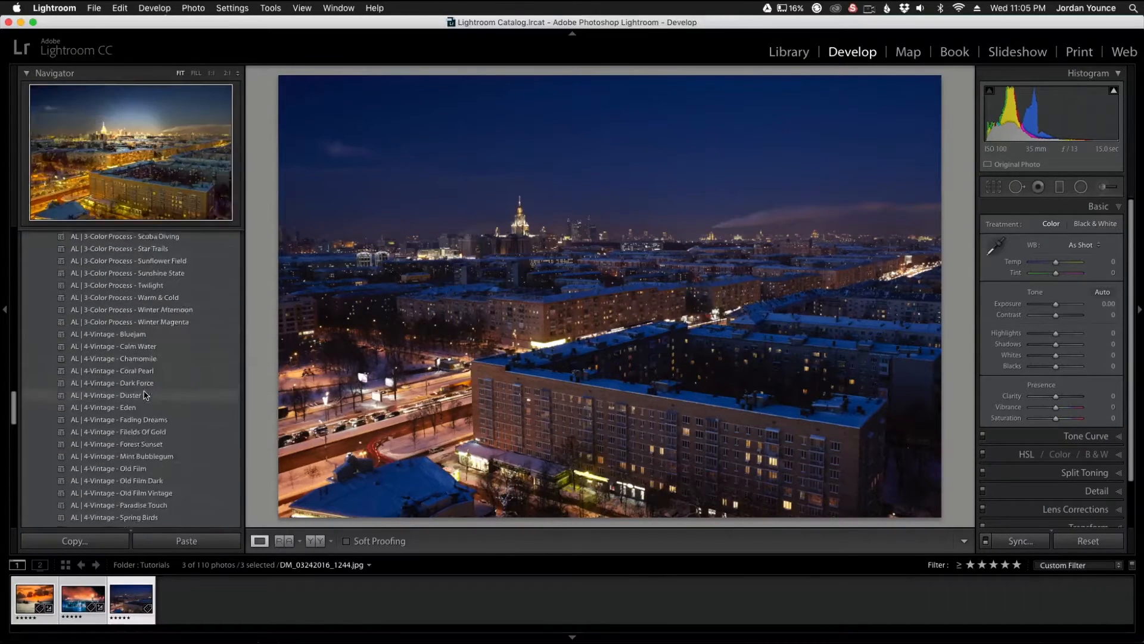
{"action": "scroll", "coordinate": [144, 396], "scroll_direction": "down", "scroll_amount": 2}
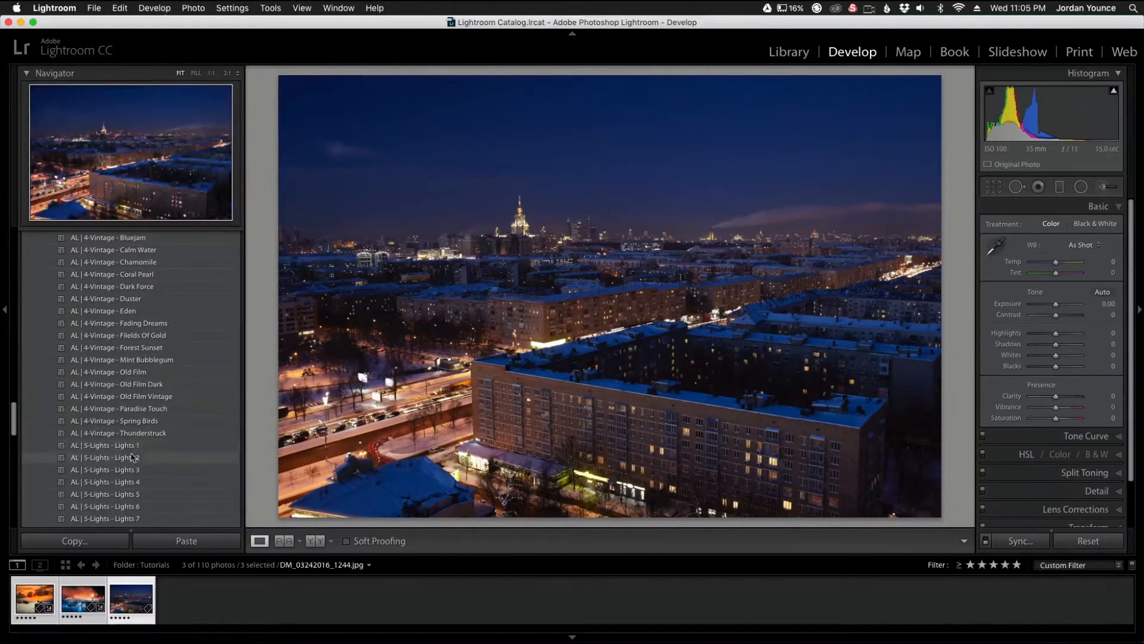
Apply the 5-Lights - Lights 3 preset and move its bright sky radial filter over the lit tower
{"action": "left_click", "coordinate": [145, 474]}
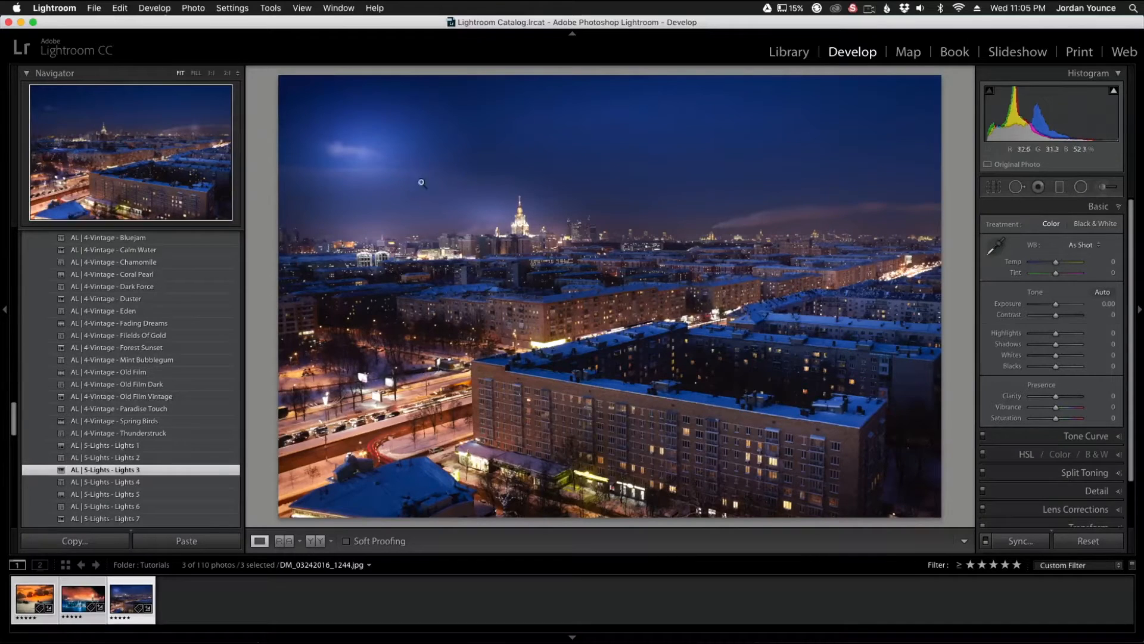
{"action": "left_click", "coordinate": [1080, 188]}
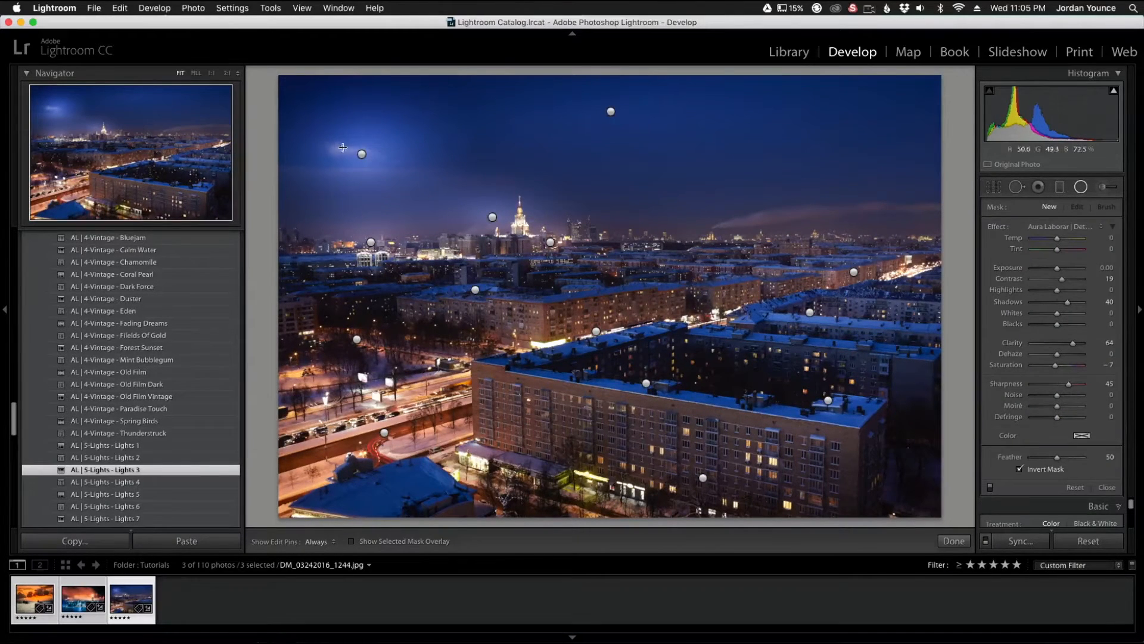
{"action": "left_click", "coordinate": [361, 155]}
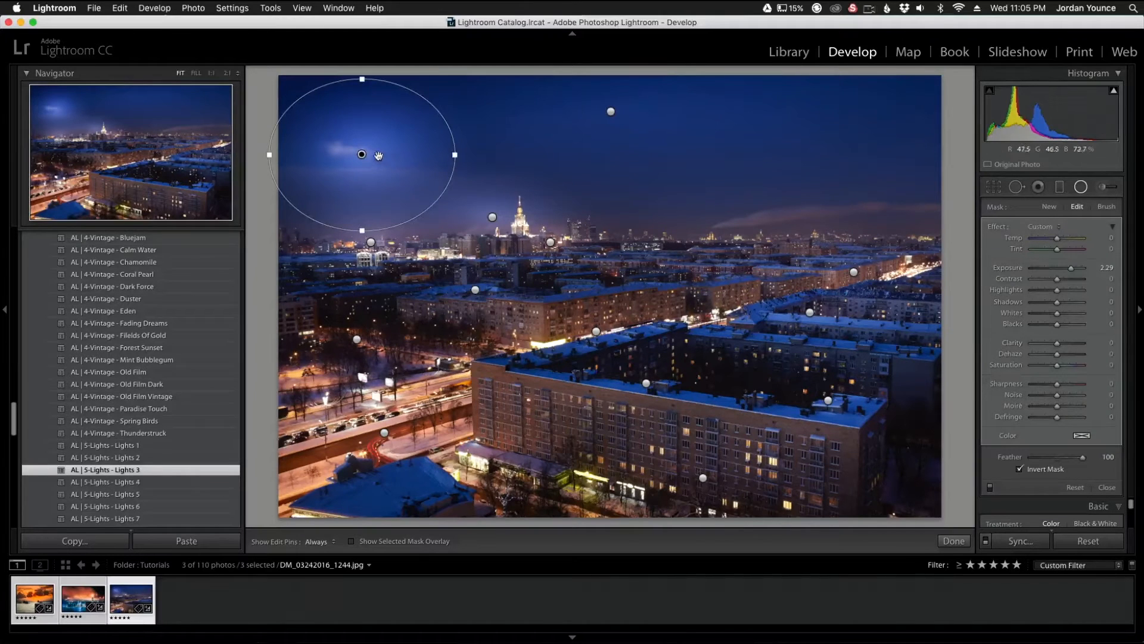
{"action": "left_click_drag", "start_coordinate": [375, 161], "coordinate": [518, 194]}
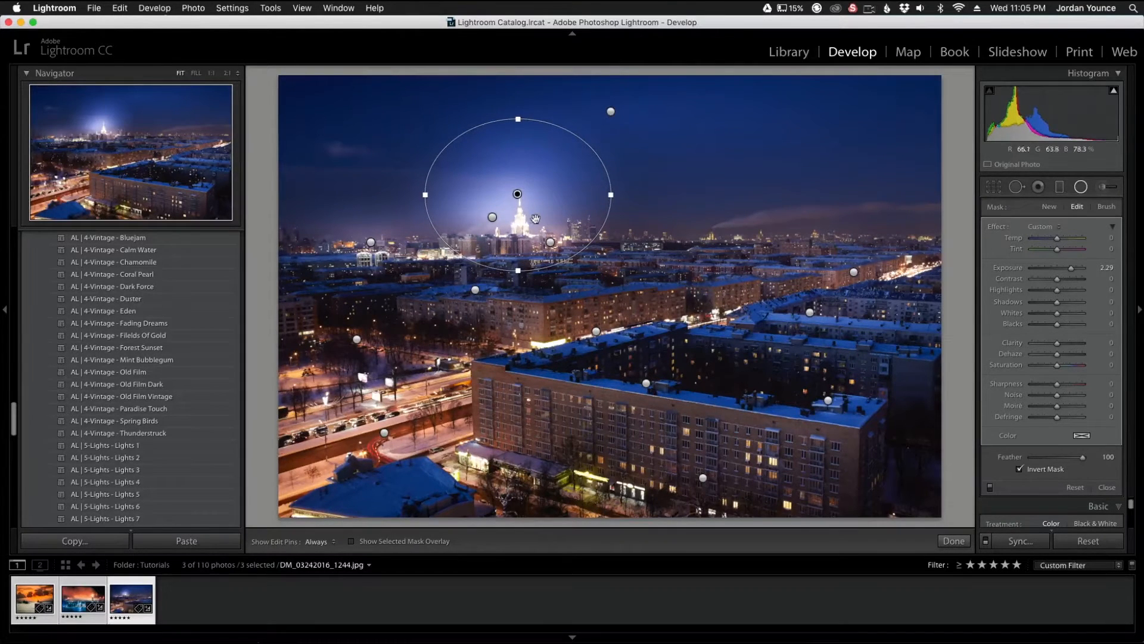
{"action": "left_click_drag", "start_coordinate": [515, 194], "coordinate": [517, 195]}
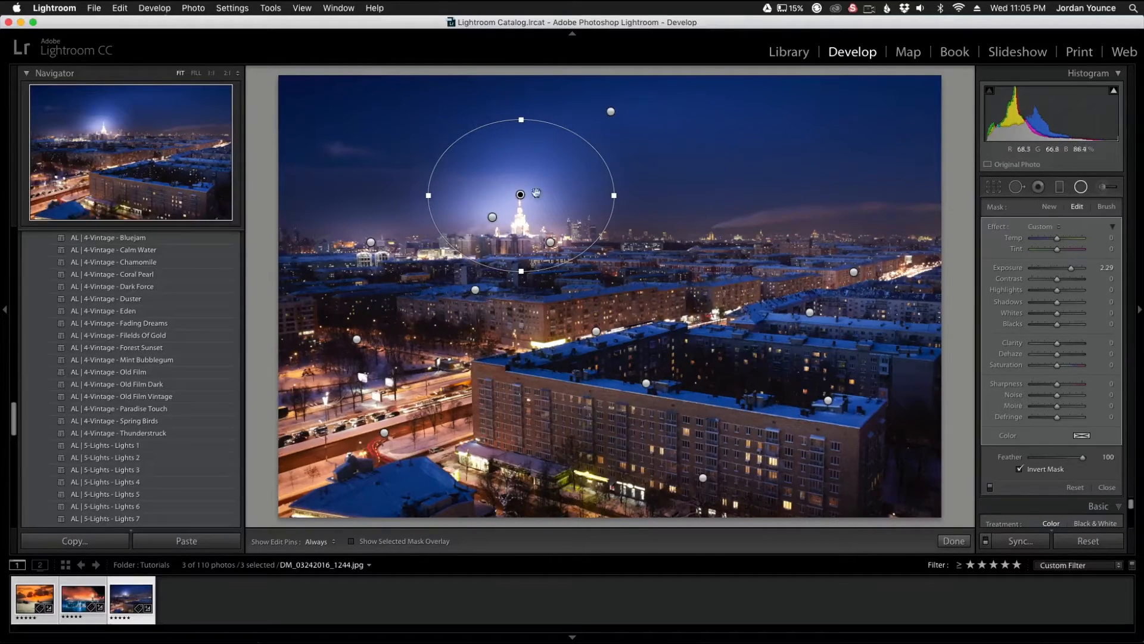
Shift the wide sky radial filter slightly toward the skyline and set the tower radial filter's exposure to 1.31
{"action": "left_click", "coordinate": [612, 113]}
{"action": "left_click_drag", "start_coordinate": [614, 115], "coordinate": [636, 129]}
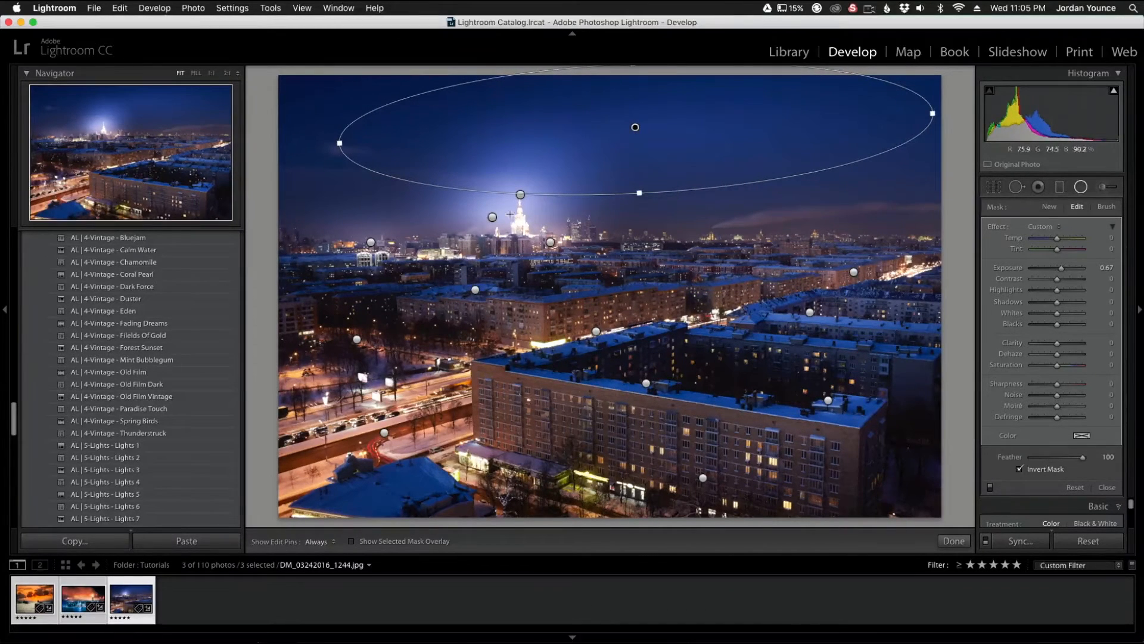
{"action": "left_click", "coordinate": [521, 195]}
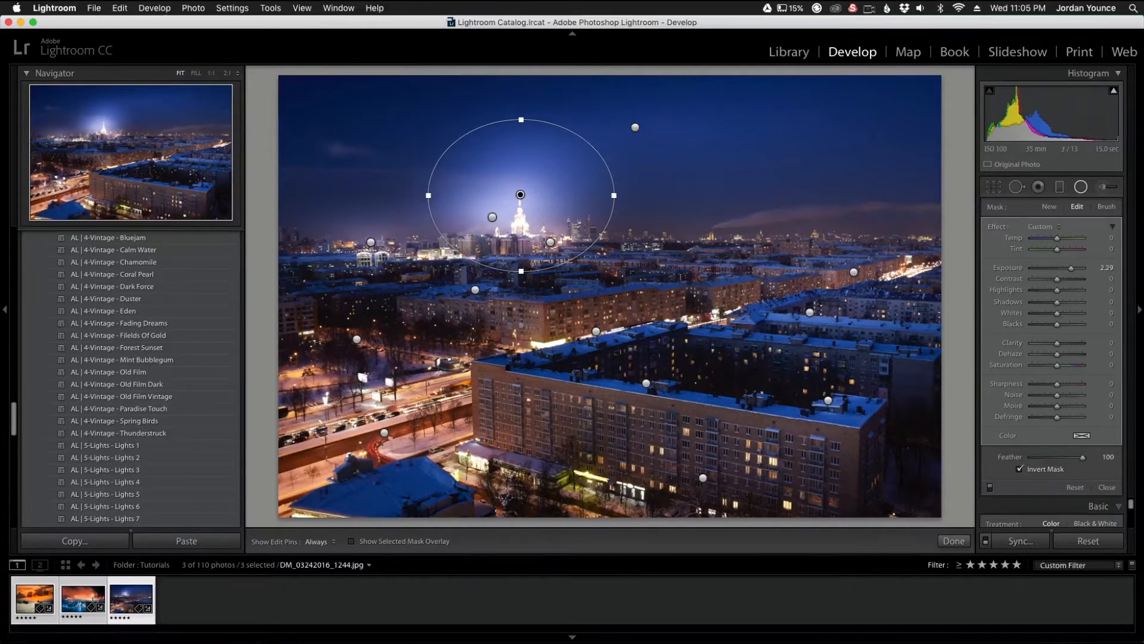
{"action": "left_click_drag", "start_coordinate": [1073, 271], "coordinate": [1066, 272]}
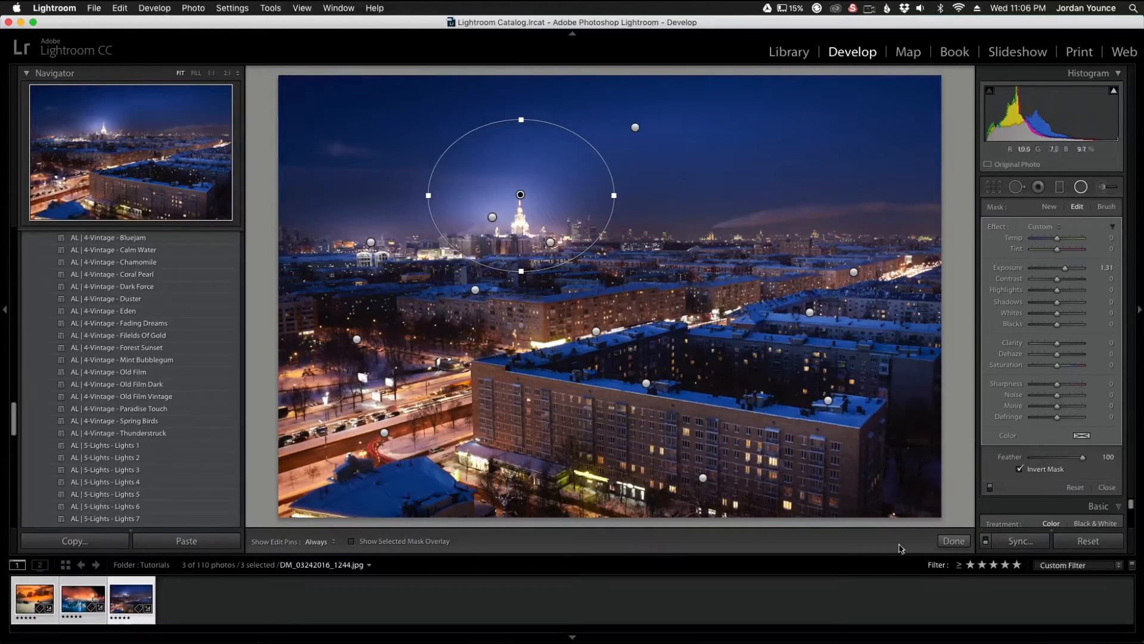
{"action": "left_click", "coordinate": [954, 541]}
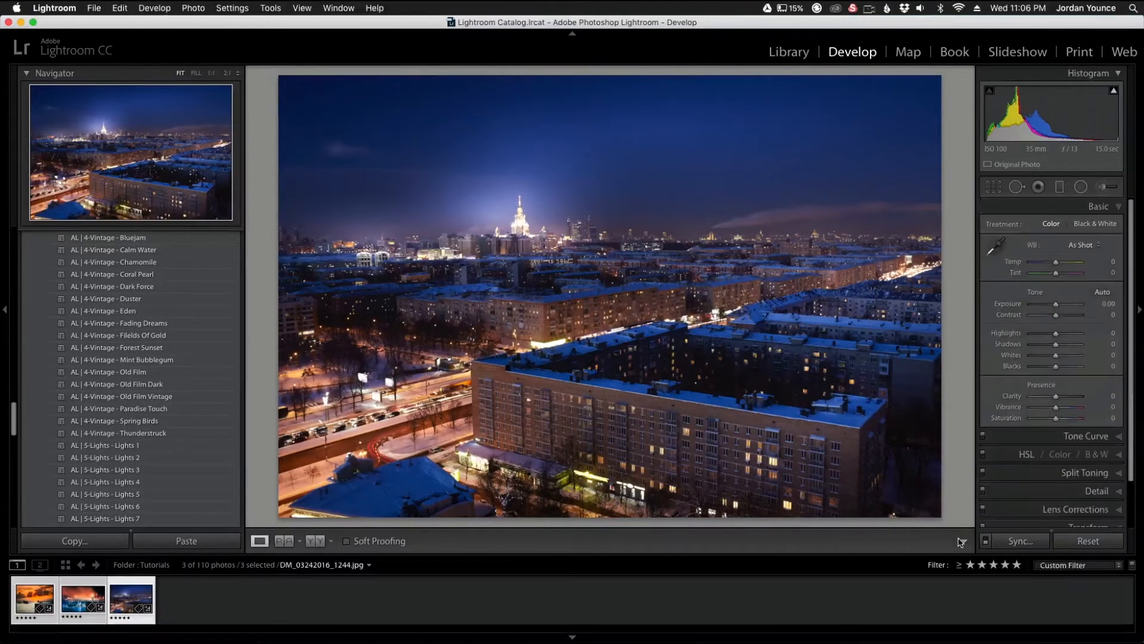
Apply the 2-B&W - Fade To Black preset to the city photo
{"action": "scroll", "coordinate": [121, 387], "scroll_direction": "up", "scroll_amount": 5}
{"action": "scroll", "coordinate": [121, 387], "scroll_direction": "up", "scroll_amount": 3}
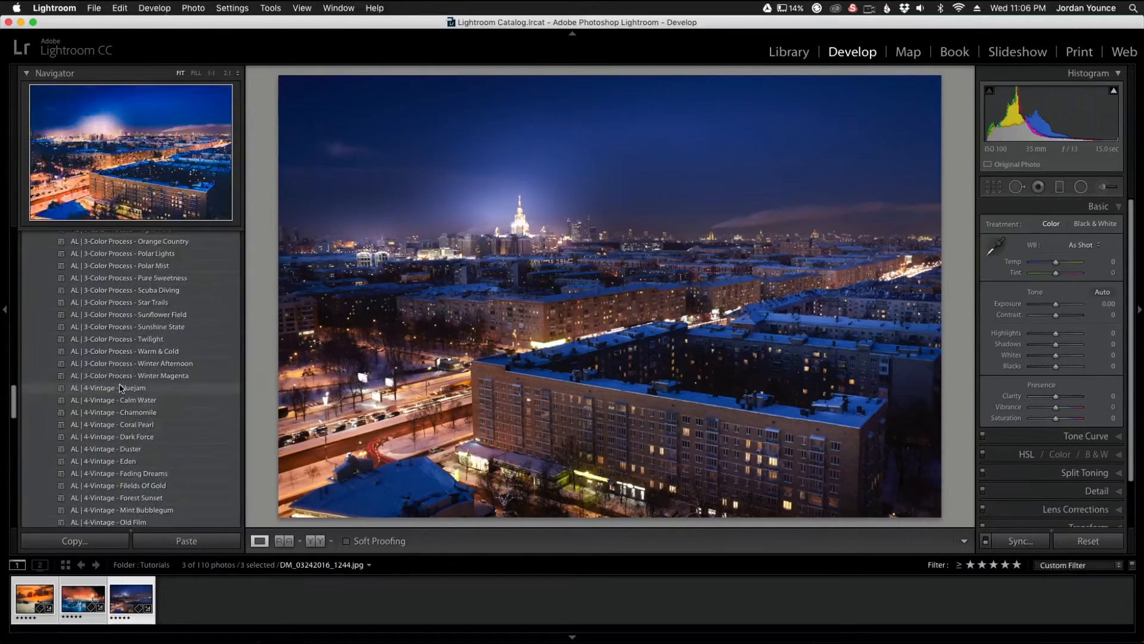
{"action": "scroll", "coordinate": [121, 387], "scroll_direction": "up", "scroll_amount": 8}
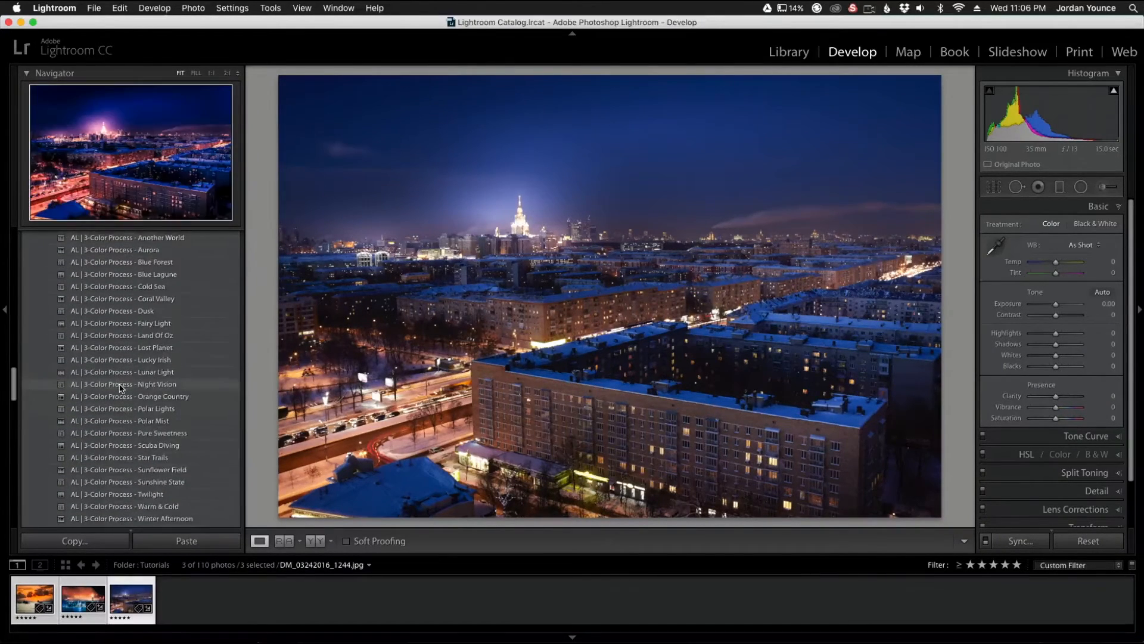
{"action": "left_click", "coordinate": [113, 237]}
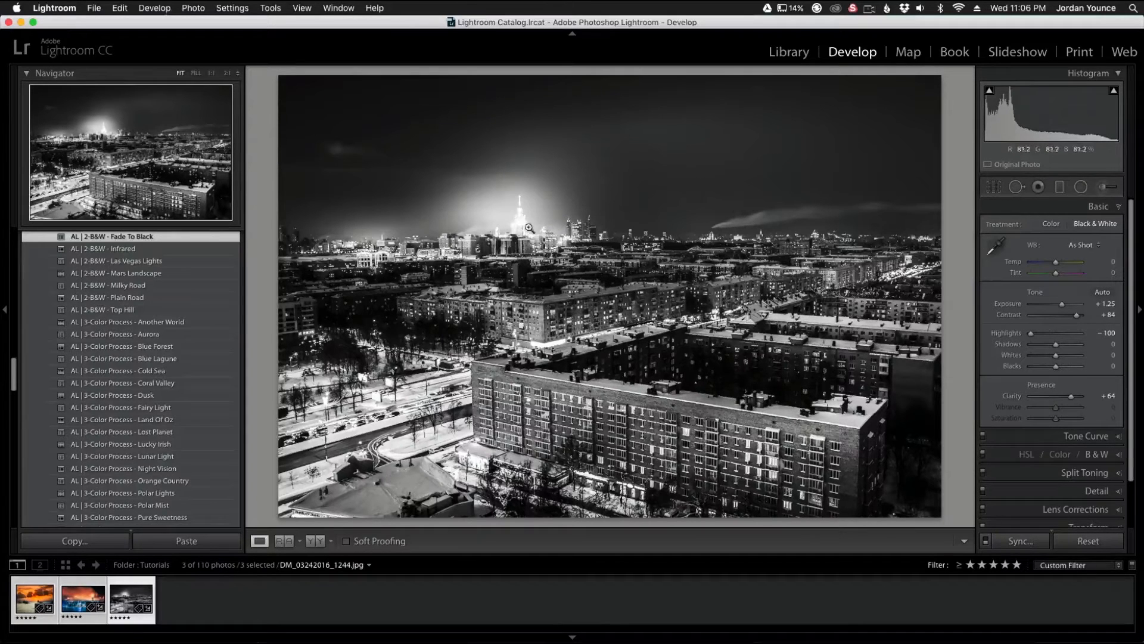
Set the exposure of the radial filter above the tower to 0.66
{"action": "left_click", "coordinate": [1081, 186]}
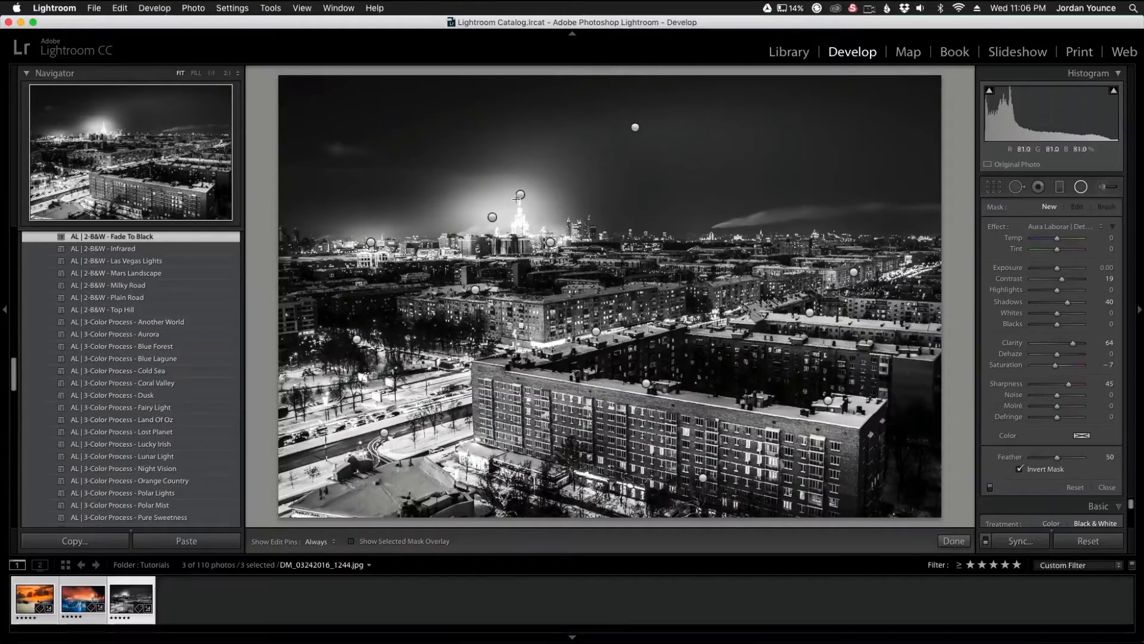
{"action": "left_click", "coordinate": [519, 196]}
{"action": "left_click_drag", "start_coordinate": [1057, 267], "coordinate": [1062, 272]}
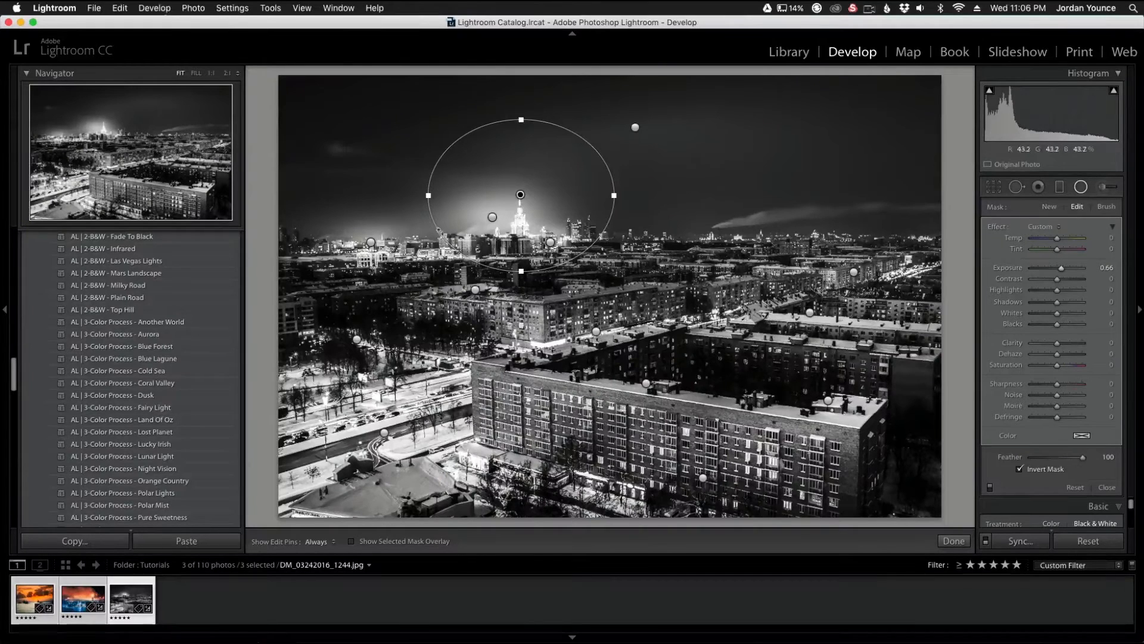
{"action": "left_click", "coordinate": [939, 540]}
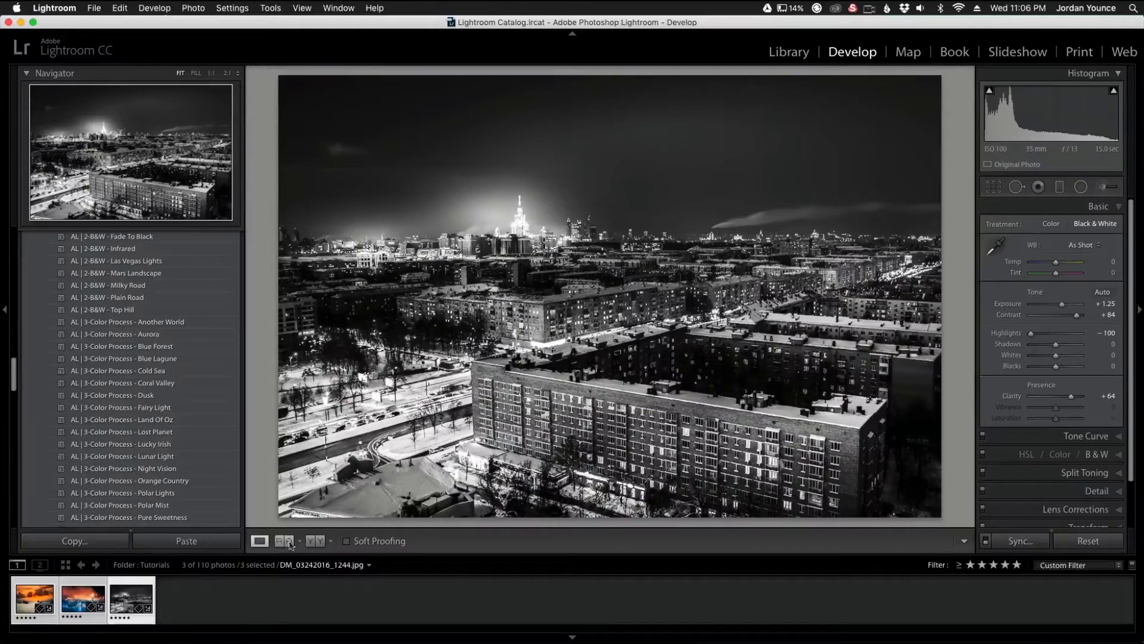
Compare the black-and-white version with the original side by side, and reset all edits on the photo
{"action": "left_click", "coordinate": [316, 542]}
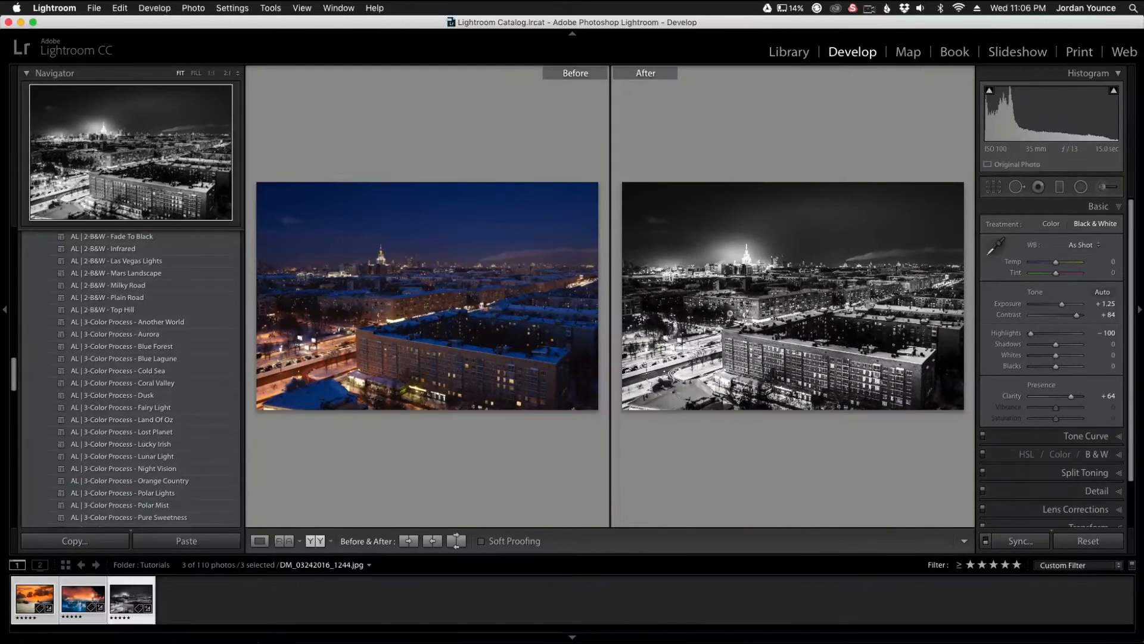
{"action": "left_click", "coordinate": [261, 542]}
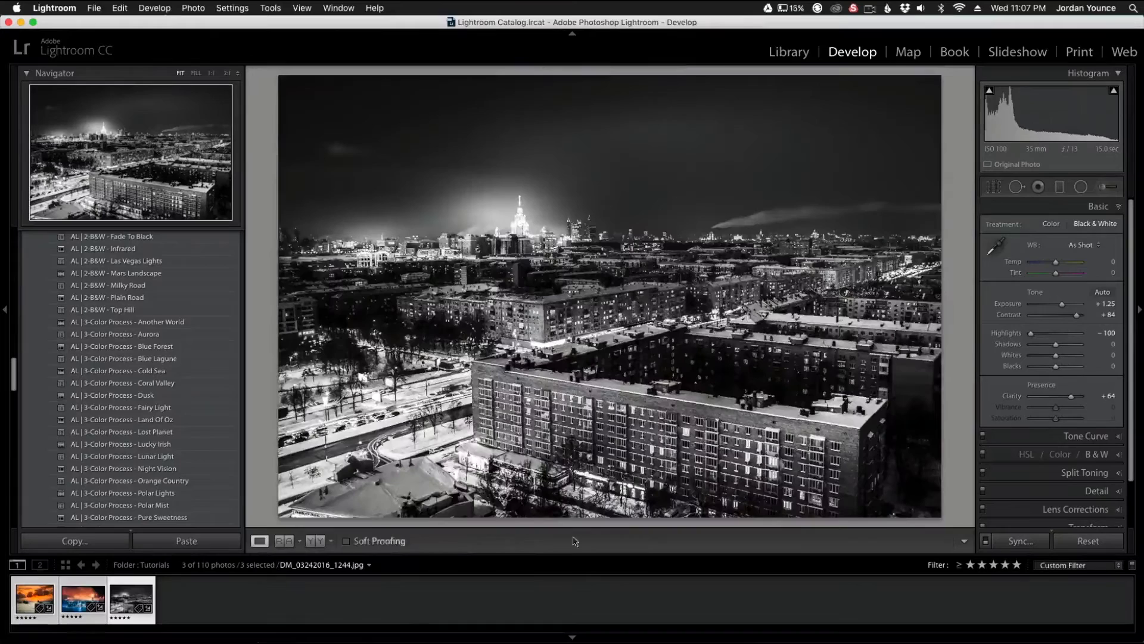
{"action": "left_click", "coordinate": [1085, 550]}
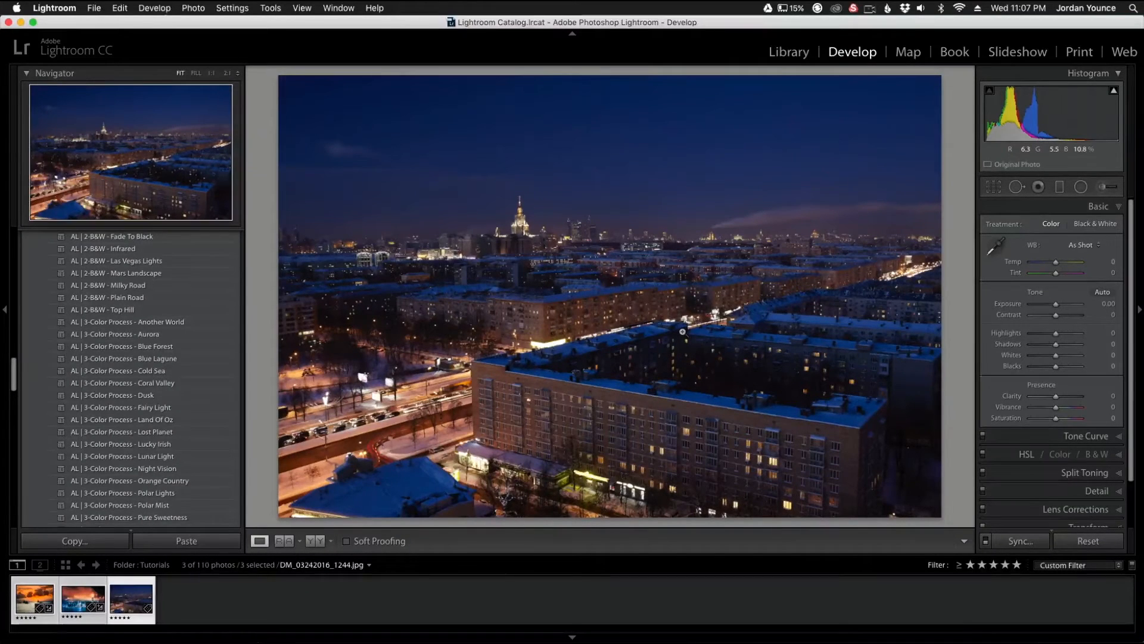
Apply the 4-Vintage - Bluejam preset and set the blue saturation to -100
{"action": "scroll", "coordinate": [144, 332], "scroll_direction": "up", "scroll_amount": 5}
{"action": "scroll", "coordinate": [145, 339], "scroll_direction": "up", "scroll_amount": 1}
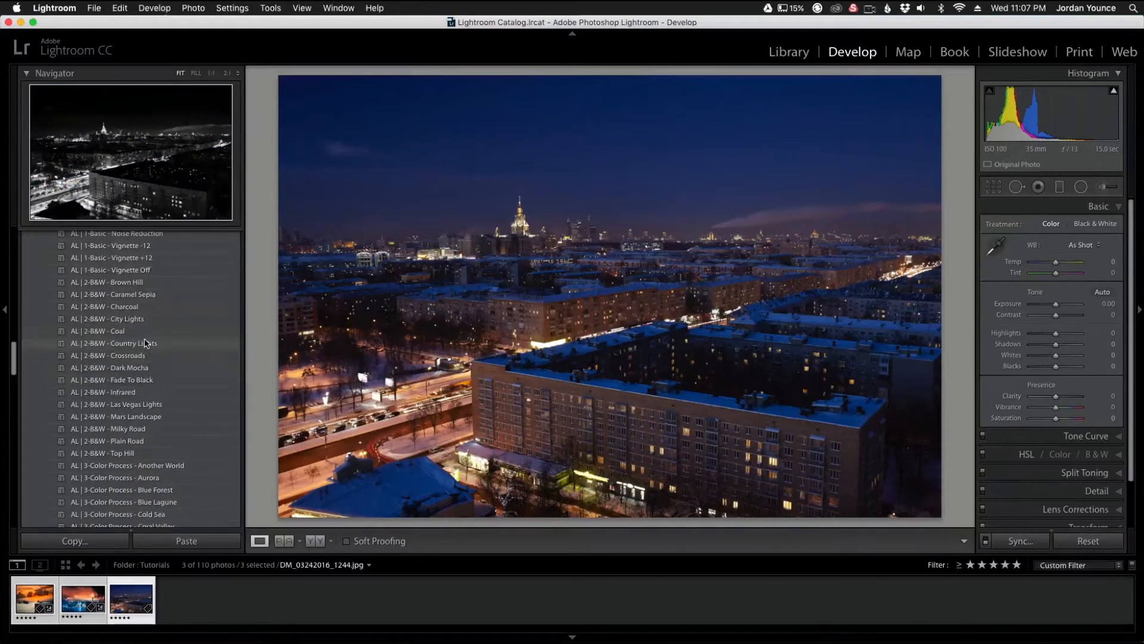
{"action": "scroll", "coordinate": [145, 349], "scroll_direction": "up", "scroll_amount": 1}
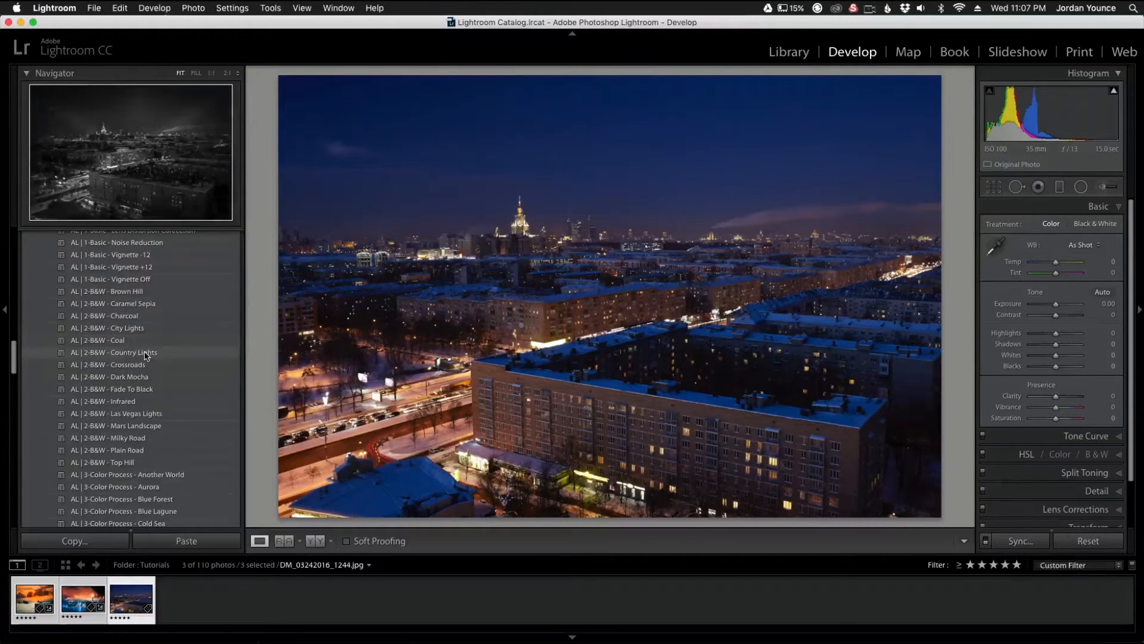
{"action": "scroll", "coordinate": [143, 369], "scroll_direction": "down", "scroll_amount": 15}
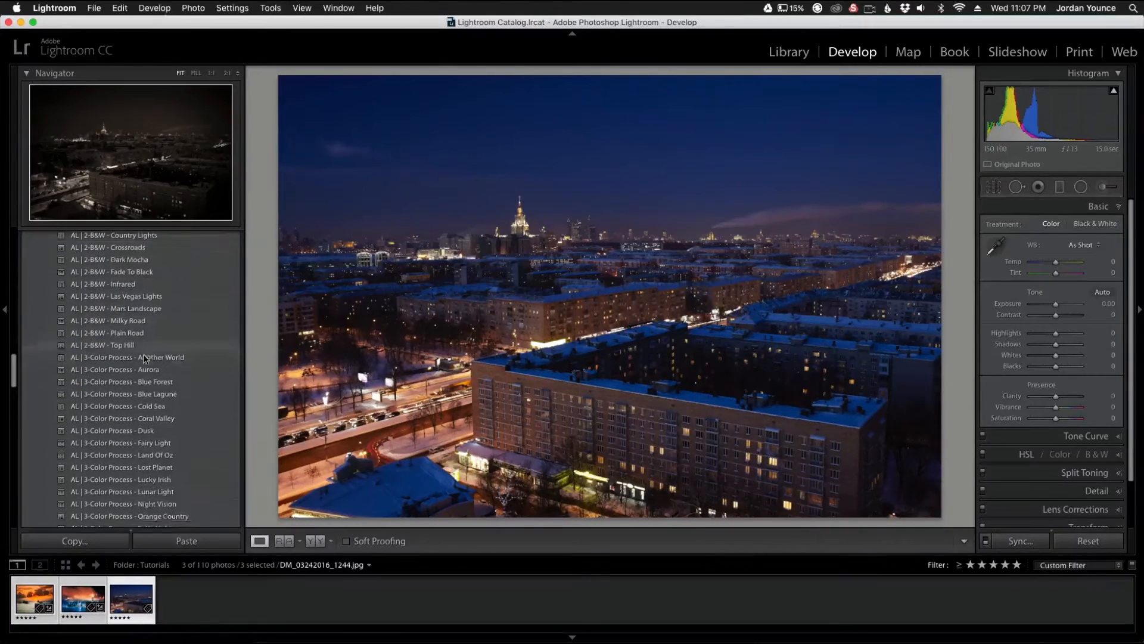
{"action": "scroll", "coordinate": [138, 394], "scroll_direction": "down", "scroll_amount": 1}
{"action": "left_click", "coordinate": [133, 395]}
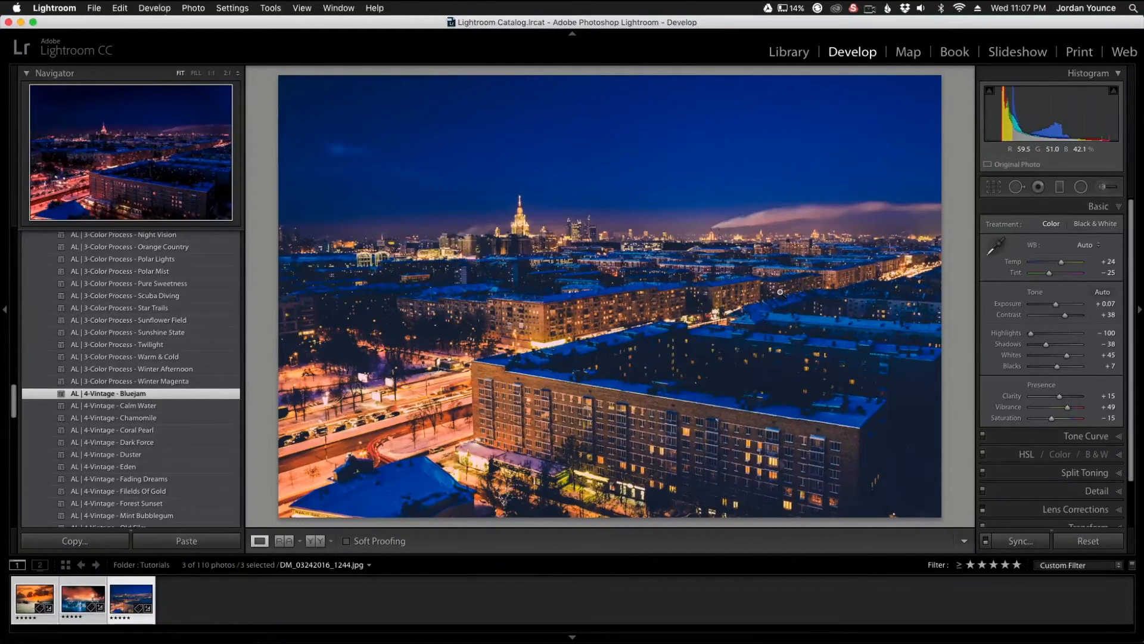
{"action": "left_click", "coordinate": [1028, 456]}
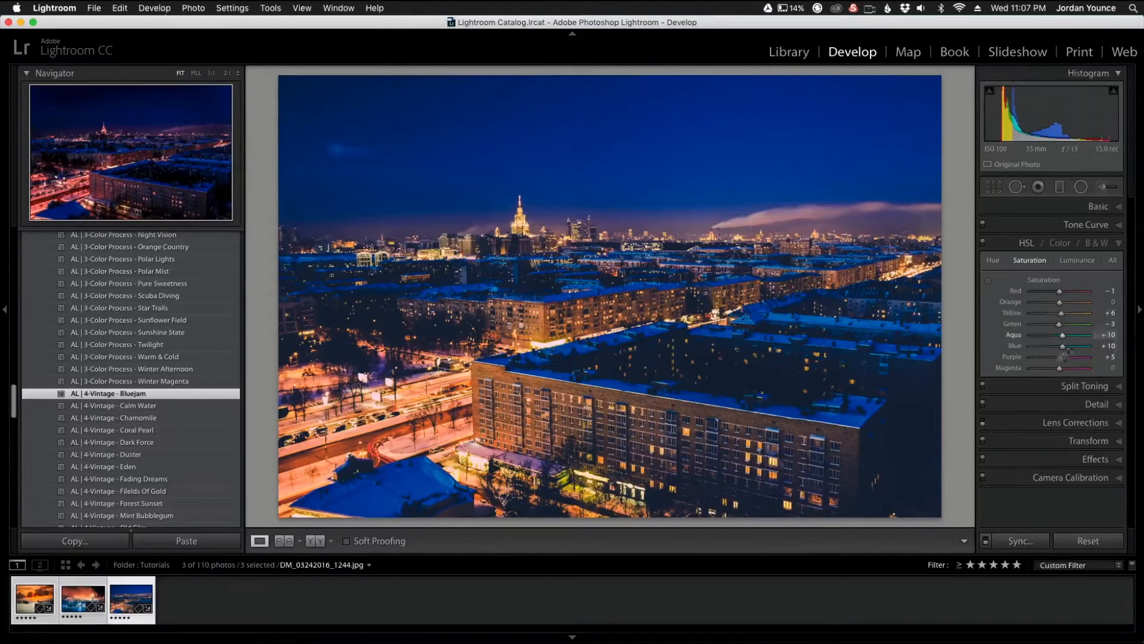
{"action": "left_click_drag", "start_coordinate": [1064, 347], "coordinate": [1029, 346]}
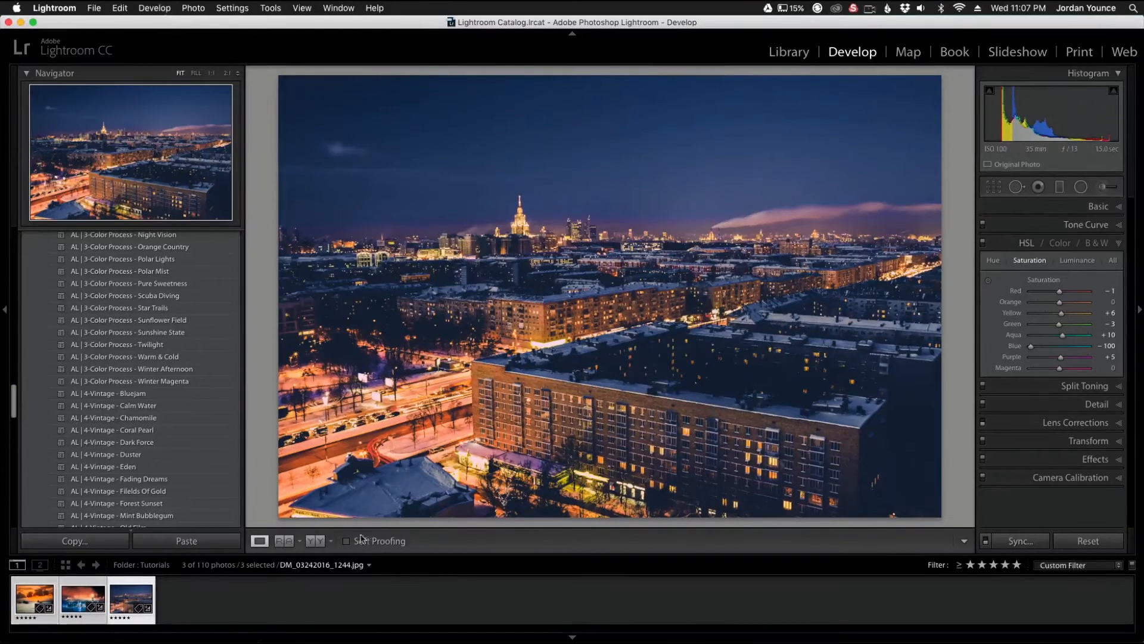
Compare the vintage version with the original side by side, and reset all edits on the photo
{"action": "left_click", "coordinate": [315, 540]}
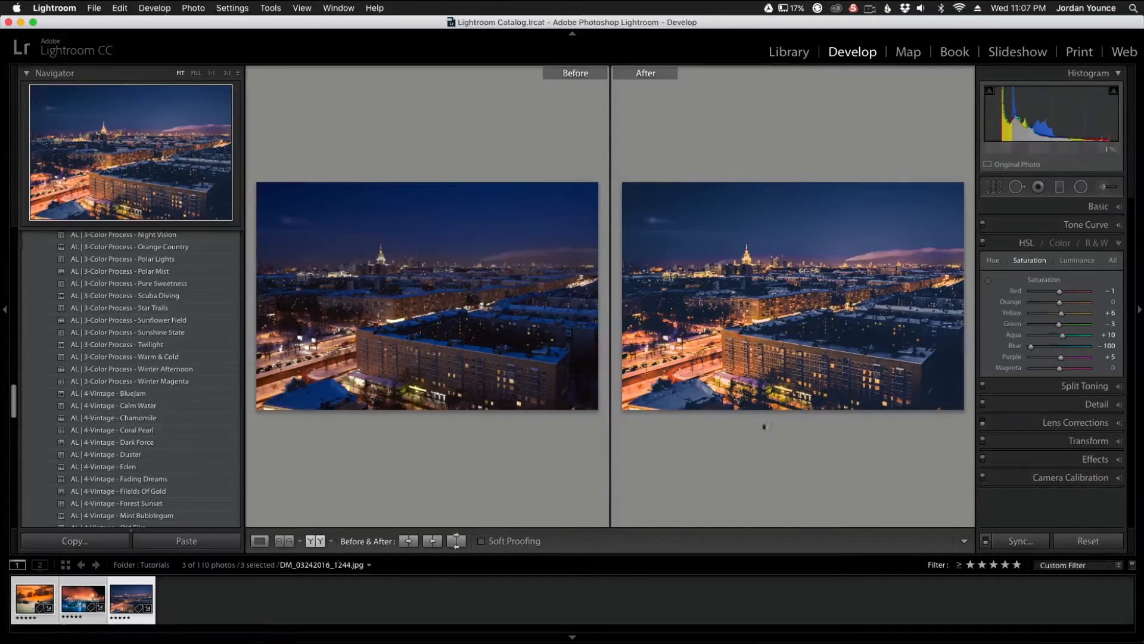
{"action": "left_click", "coordinate": [263, 542]}
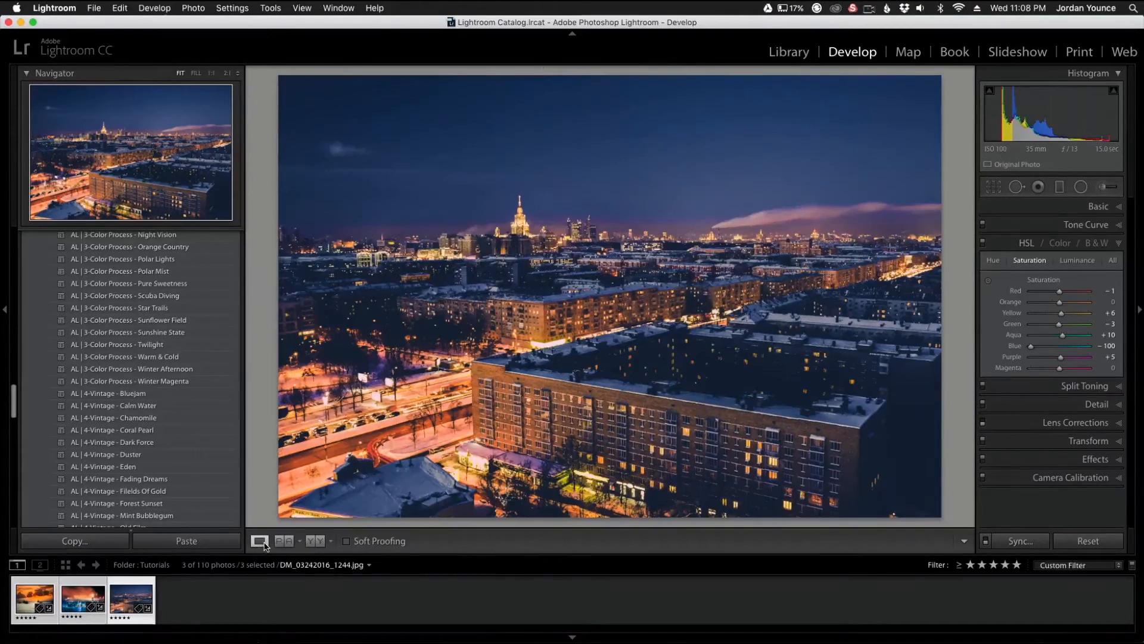
{"action": "left_click", "coordinate": [1088, 541]}
Apply the AL 3-Color Process - Dusk preset to the night city photo
{"action": "scroll", "coordinate": [156, 366], "scroll_direction": "up", "scroll_amount": 10}
{"action": "scroll", "coordinate": [161, 370], "scroll_direction": "up", "scroll_amount": 5}
{"action": "scroll", "coordinate": [149, 339], "scroll_direction": "up", "scroll_amount": 2}
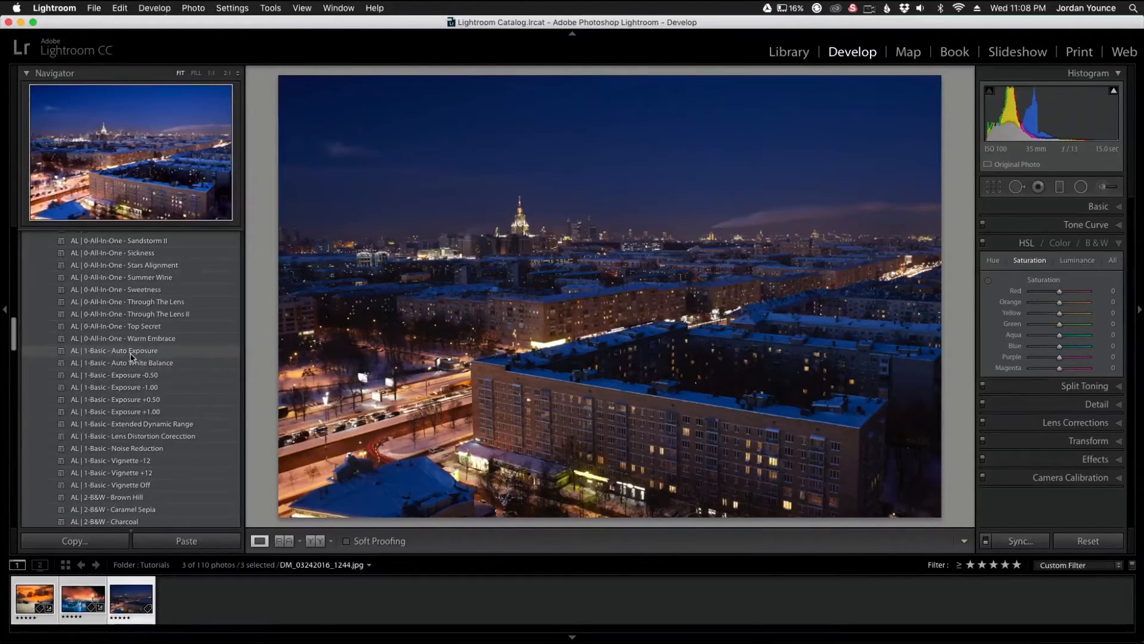
{"action": "scroll", "coordinate": [136, 352], "scroll_direction": "down", "scroll_amount": 7}
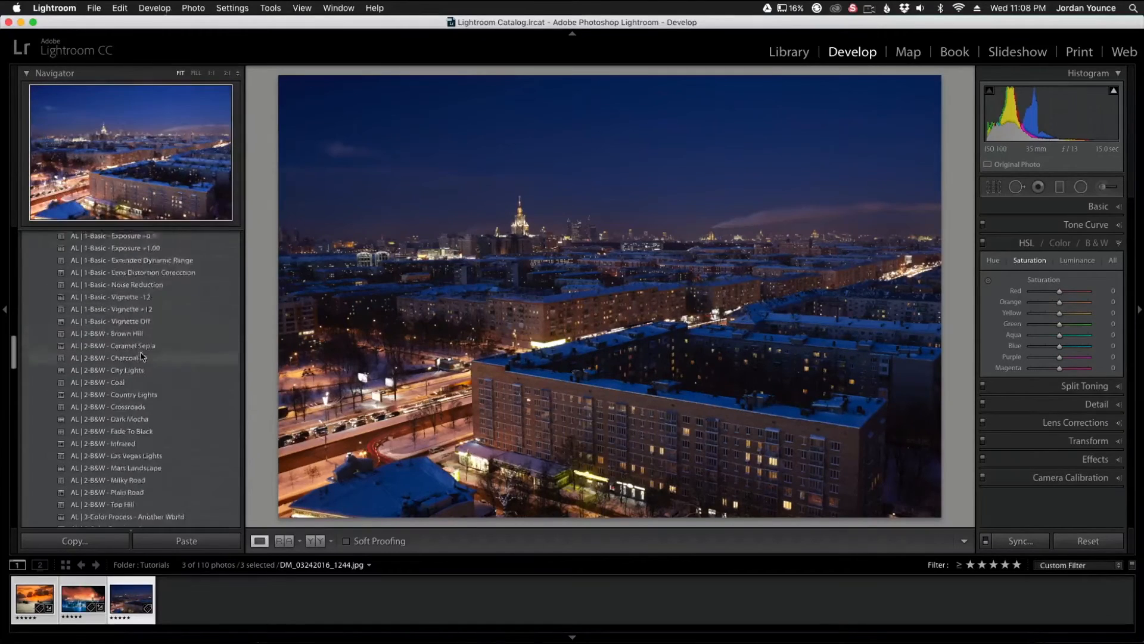
{"action": "scroll", "coordinate": [142, 356], "scroll_direction": "down", "scroll_amount": 1}
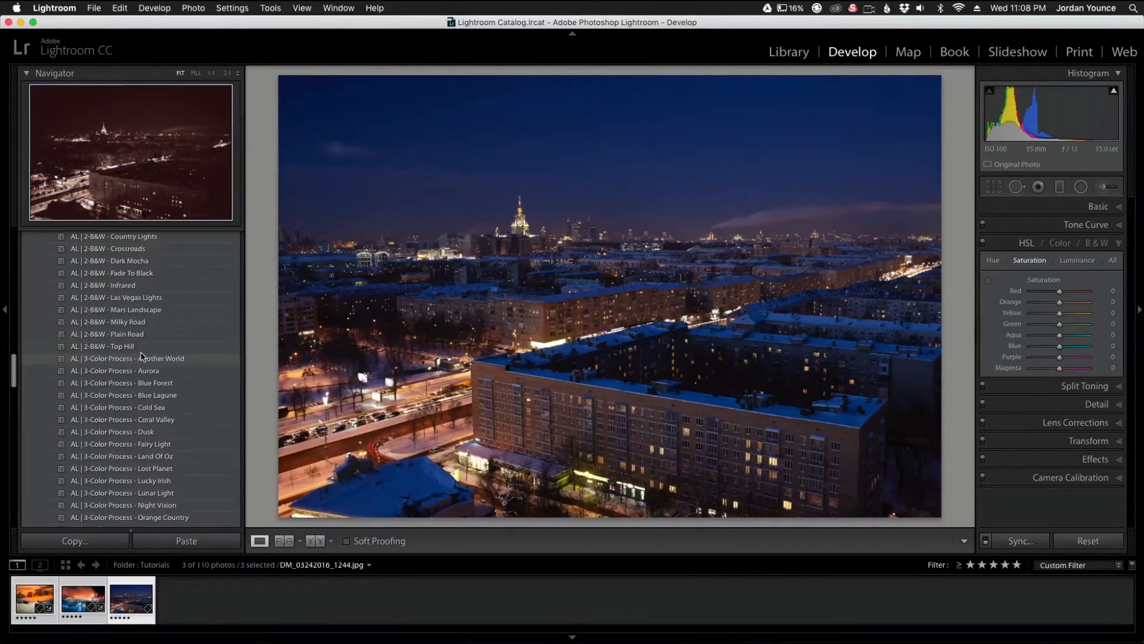
{"action": "left_click", "coordinate": [152, 432]}
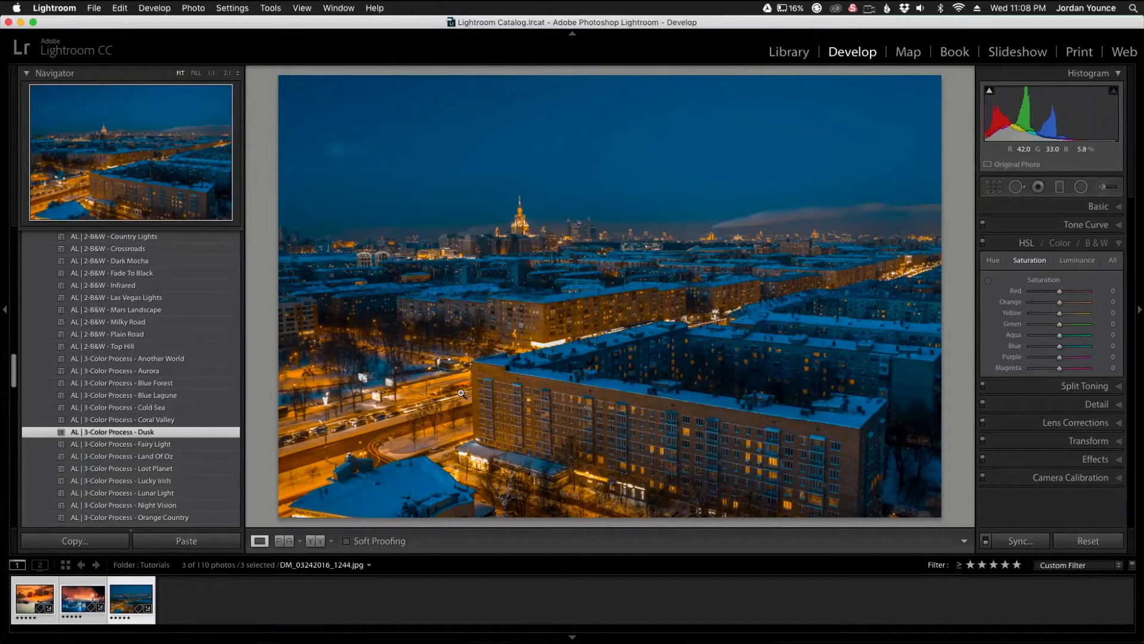
Paint the Aura Laborar Temperature Warm brush effect at size 9 over the shadowed buildings behind the large foreground block
{"action": "left_click", "coordinate": [1111, 190]}
{"action": "left_click", "coordinate": [1078, 206]}
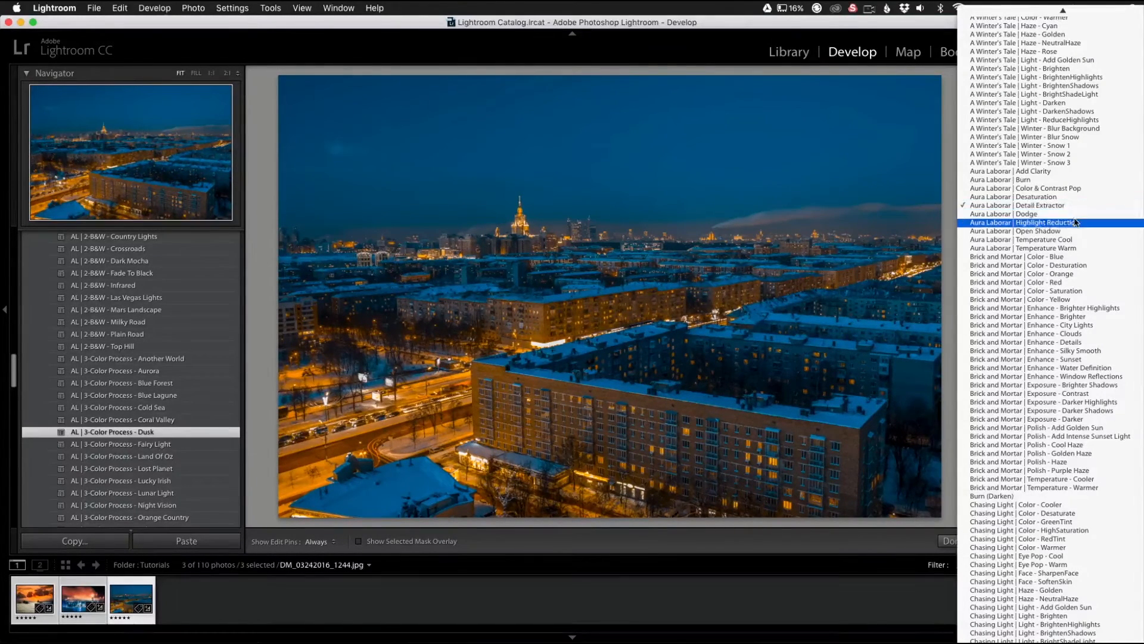
{"action": "left_click", "coordinate": [1065, 248]}
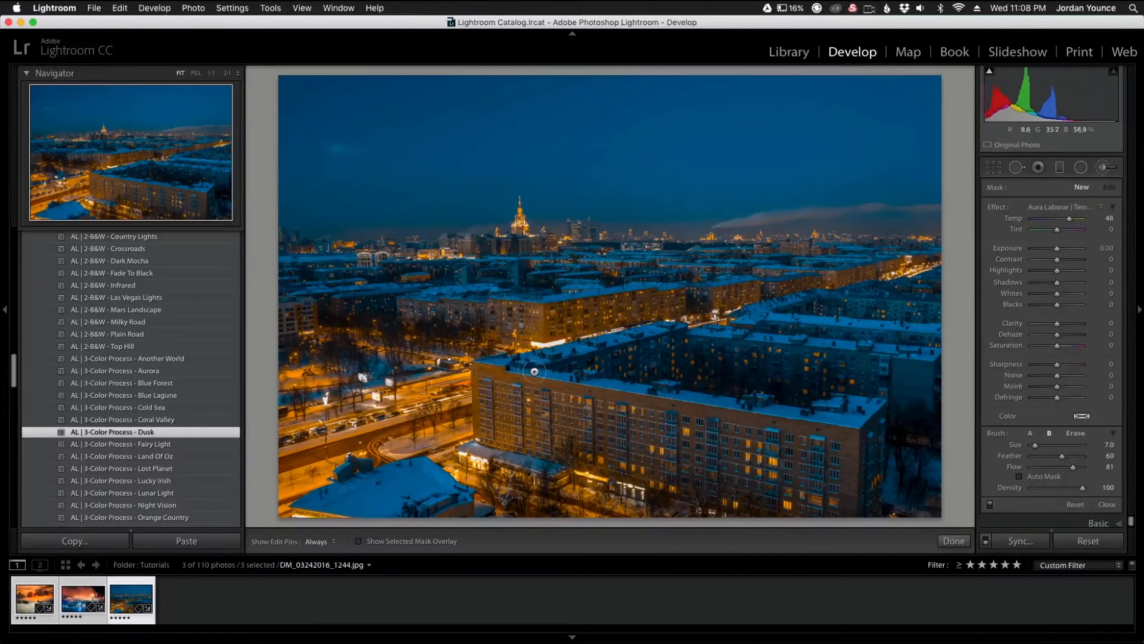
{"action": "key", "text": "bracketright"}
{"action": "key", "text": "bracketright"}
{"action": "key", "text": "bracketright"}
{"action": "key", "text": "bracketright"}
{"action": "key", "text": "bracketright"}
{"action": "key", "text": "bracketright"}
{"action": "key", "text": "bracketright"}
Check the warmed area with the brush's edit pin hidden and shown, and finish the brush adjustment
{"action": "key", "text": "h"}
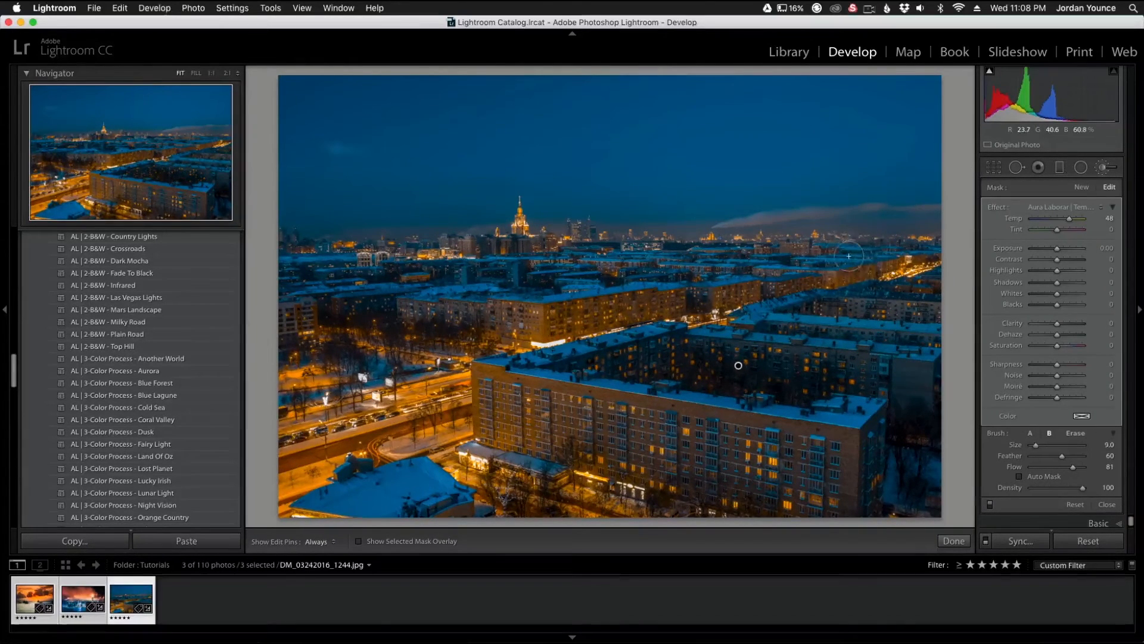
{"action": "key", "text": "h"}
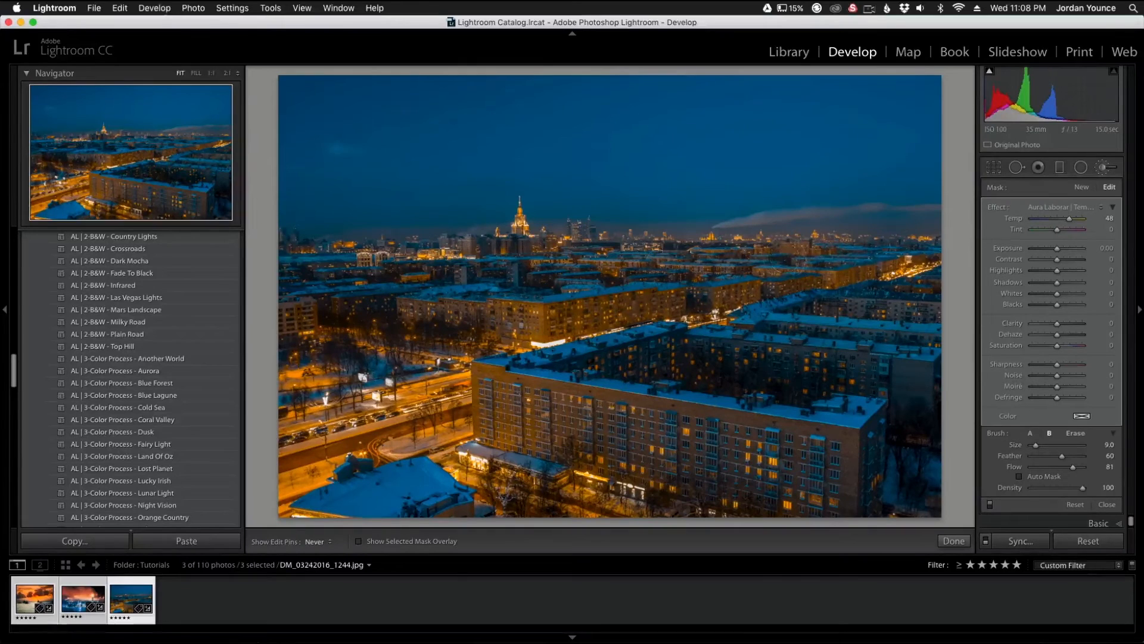
{"action": "key", "text": "h"}
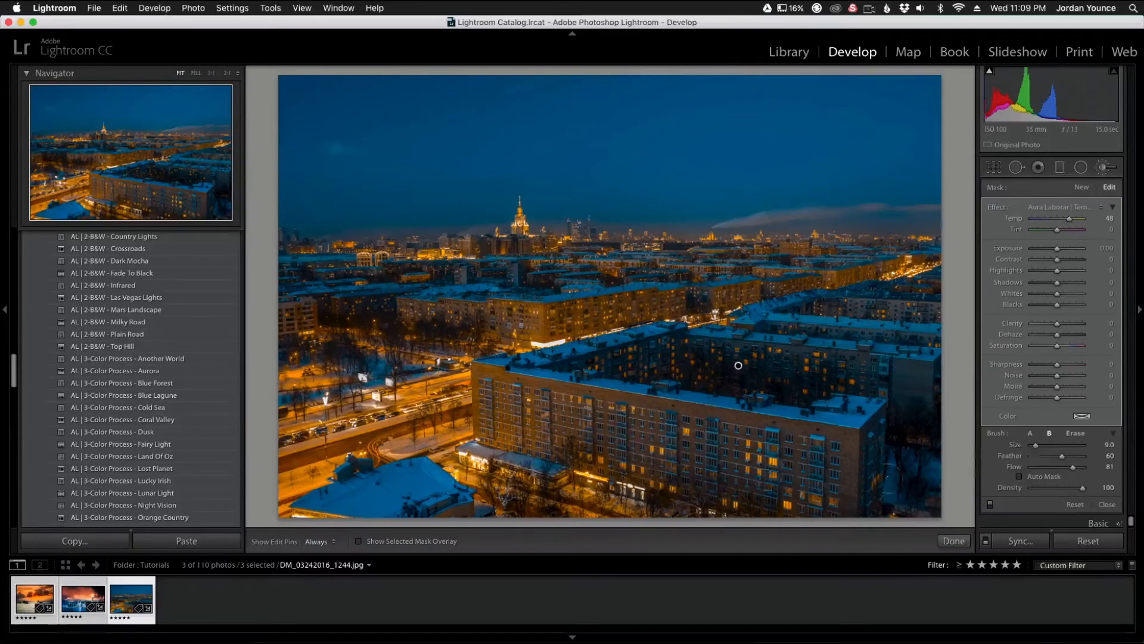
{"action": "left_click", "coordinate": [954, 541]}
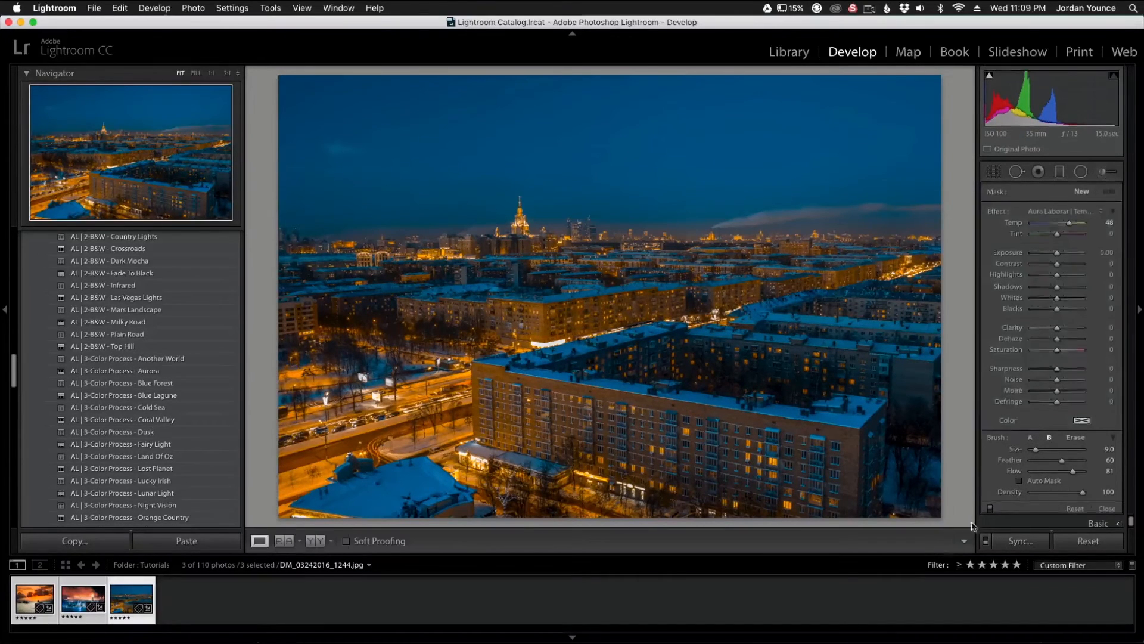
Set the photo's overall contrast to +34 and compare the edited version with the original side by side
{"action": "key", "text": "super+1"}
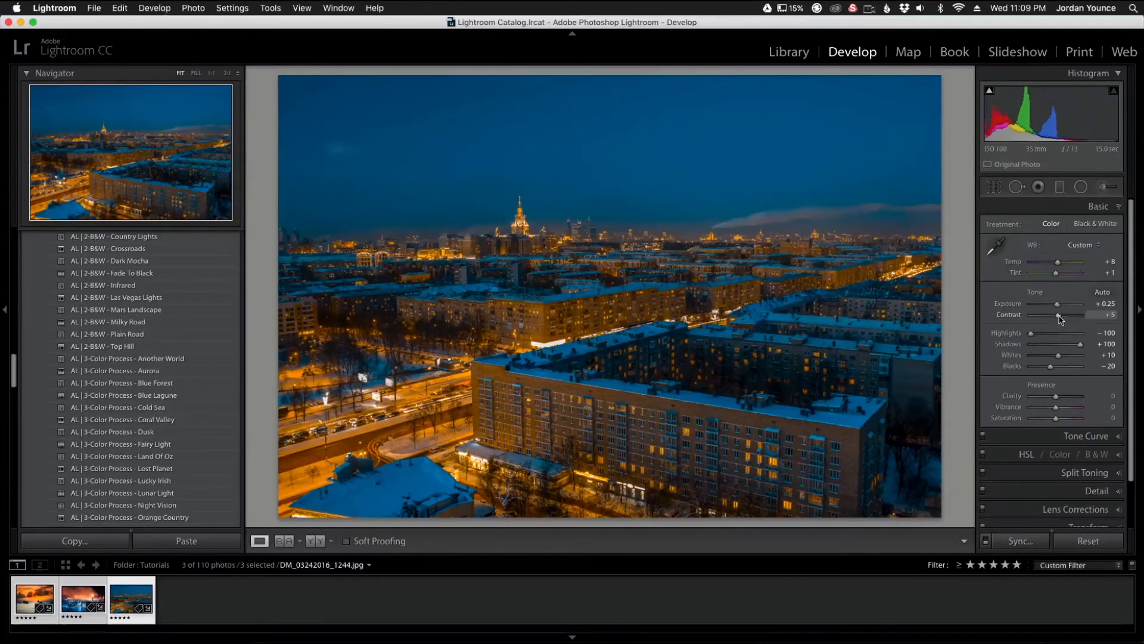
{"action": "left_click_drag", "start_coordinate": [1061, 320], "coordinate": [1066, 320]}
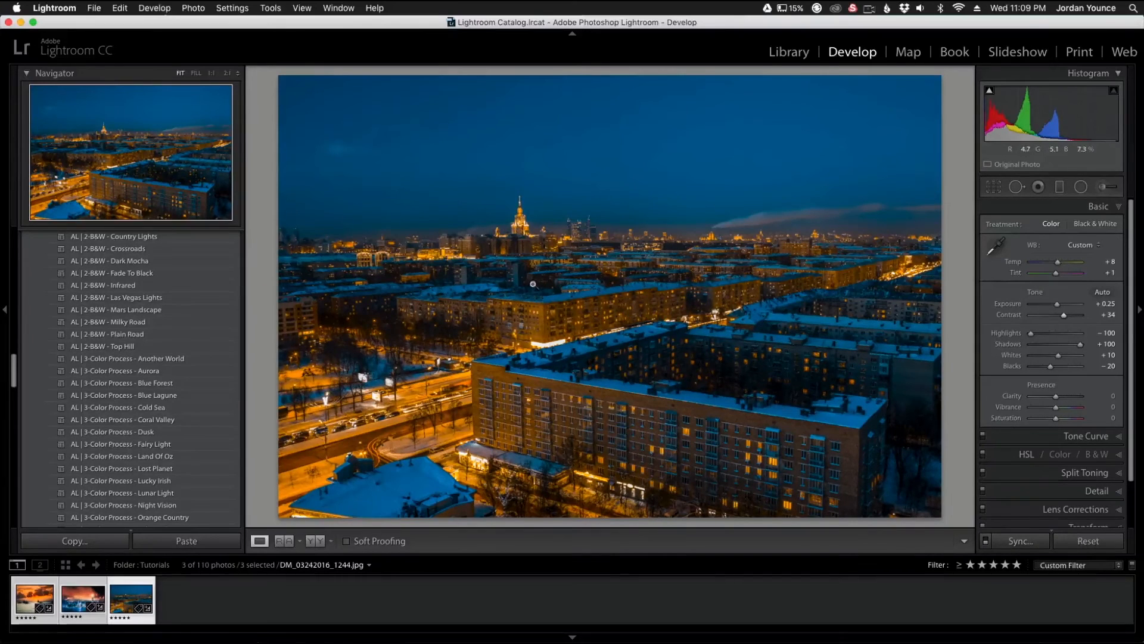
{"action": "left_click", "coordinate": [315, 541]}
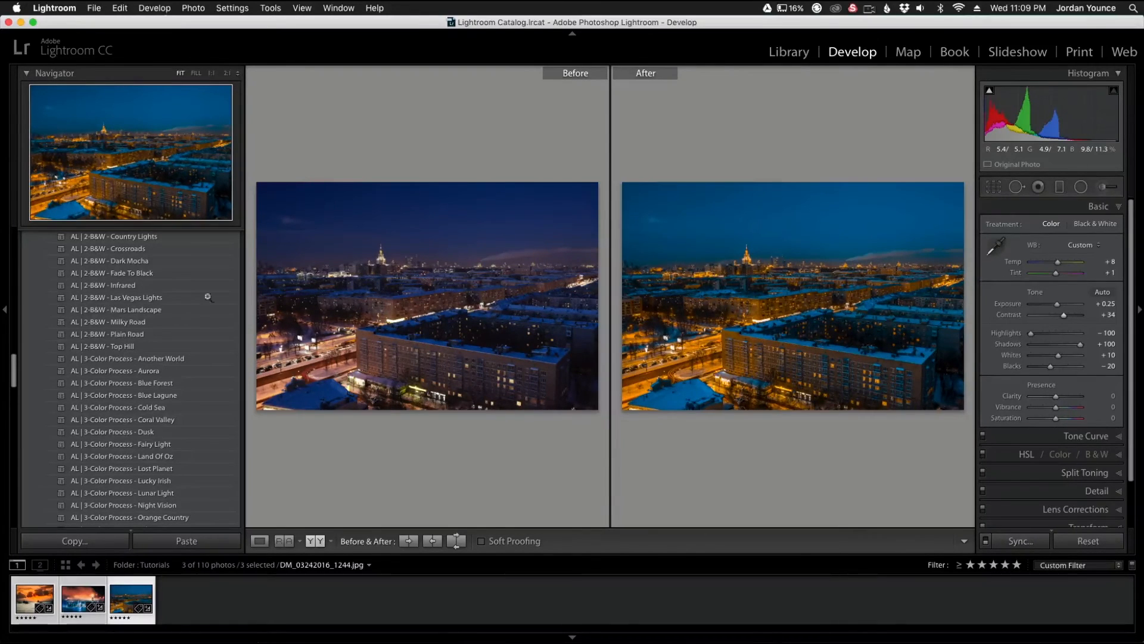
Browse the AL 0-All-In-One presets and preview their looks on the photo
{"action": "scroll", "coordinate": [144, 334], "scroll_direction": "up", "scroll_amount": 15}
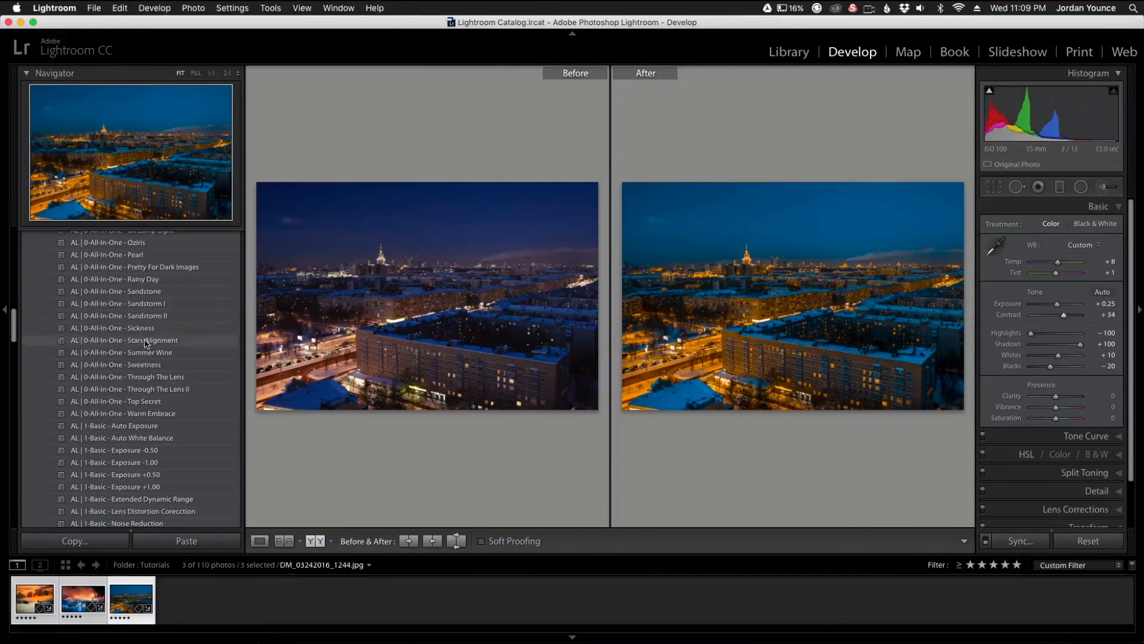
{"action": "scroll", "coordinate": [145, 343], "scroll_direction": "up", "scroll_amount": 1}
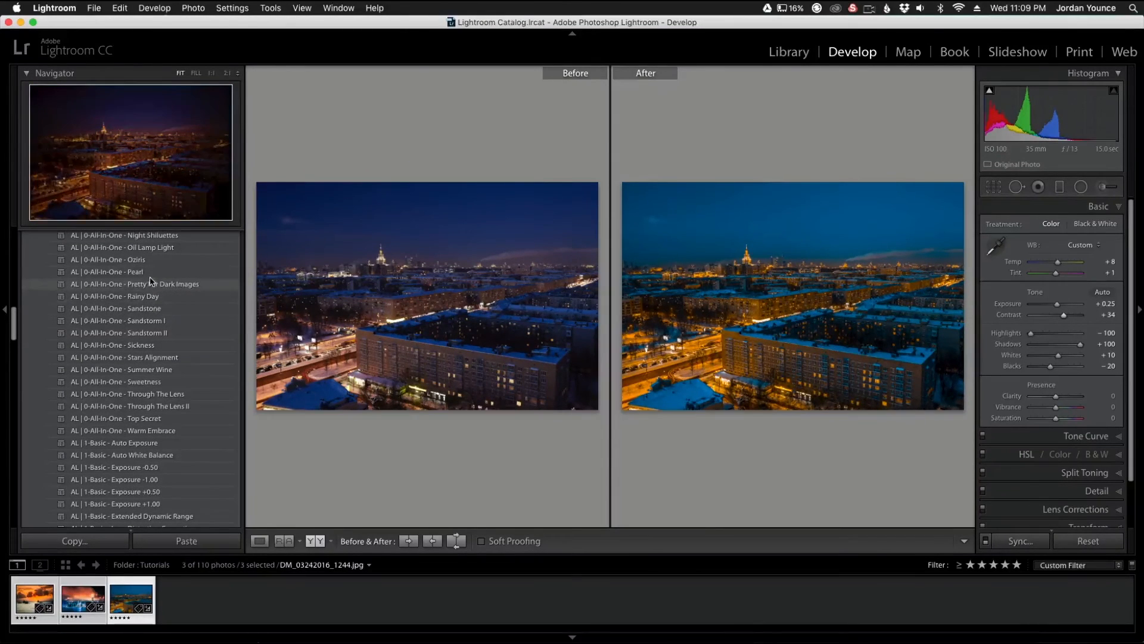
{"action": "scroll", "coordinate": [150, 276], "scroll_direction": "up", "scroll_amount": 1}
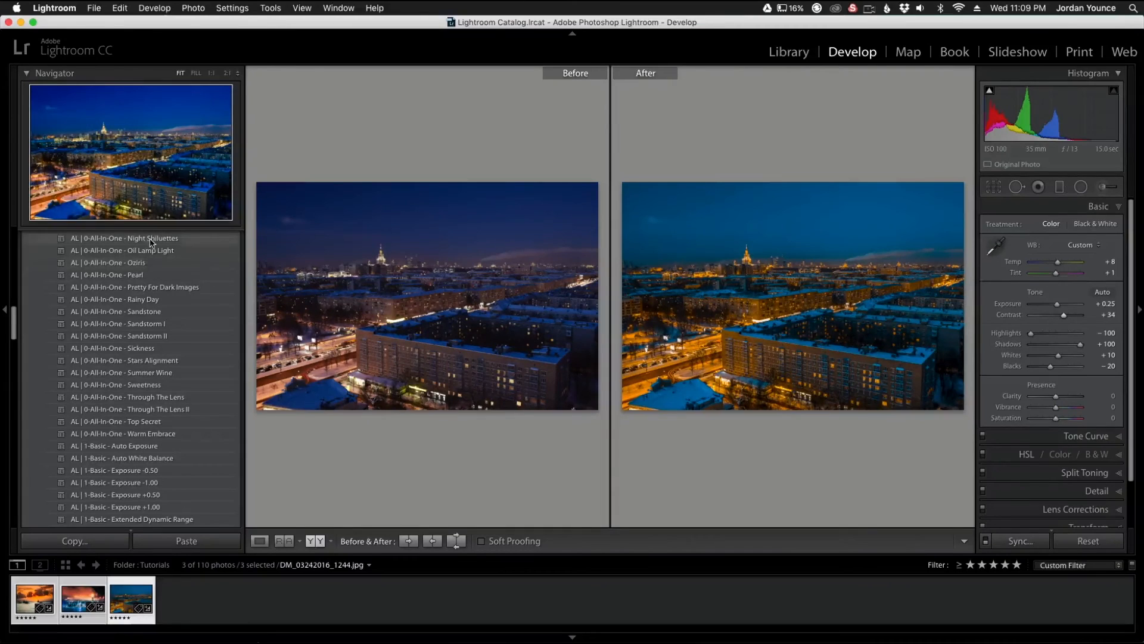